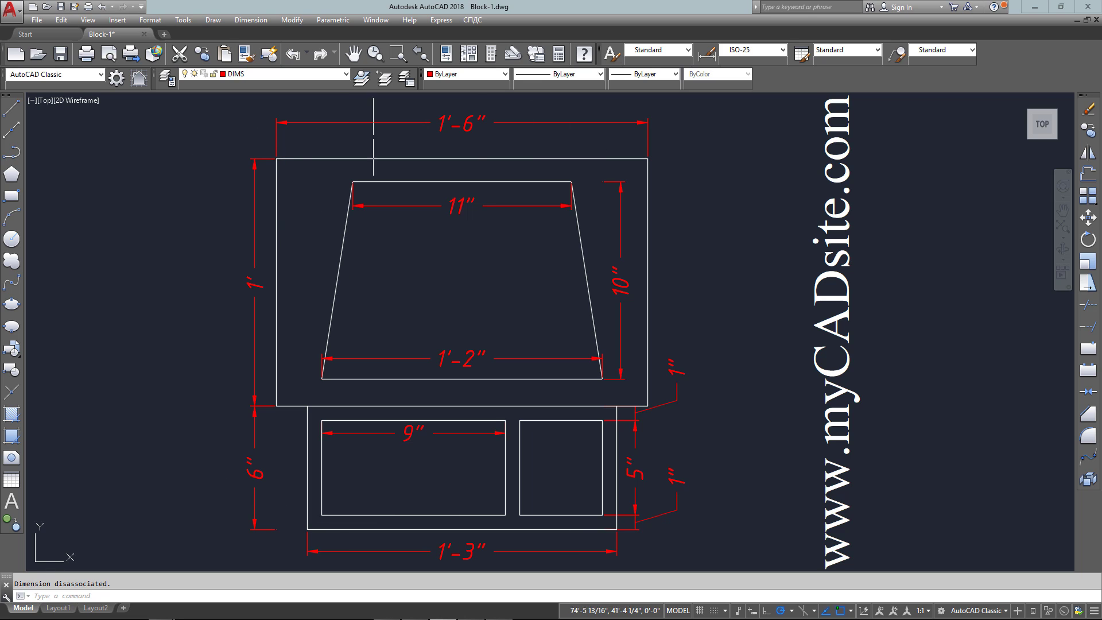
Turn off the DIMS layer in the Layer dropdown and accept the current-layer-off warning
left_click(258, 75)
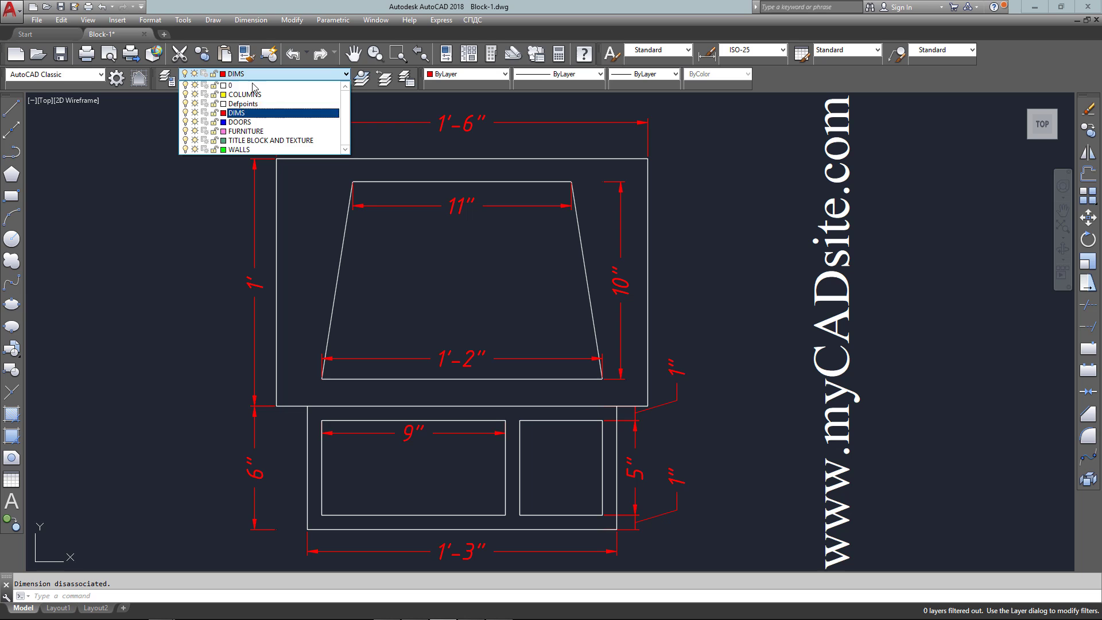
left_click(185, 114)
left_click(160, 179)
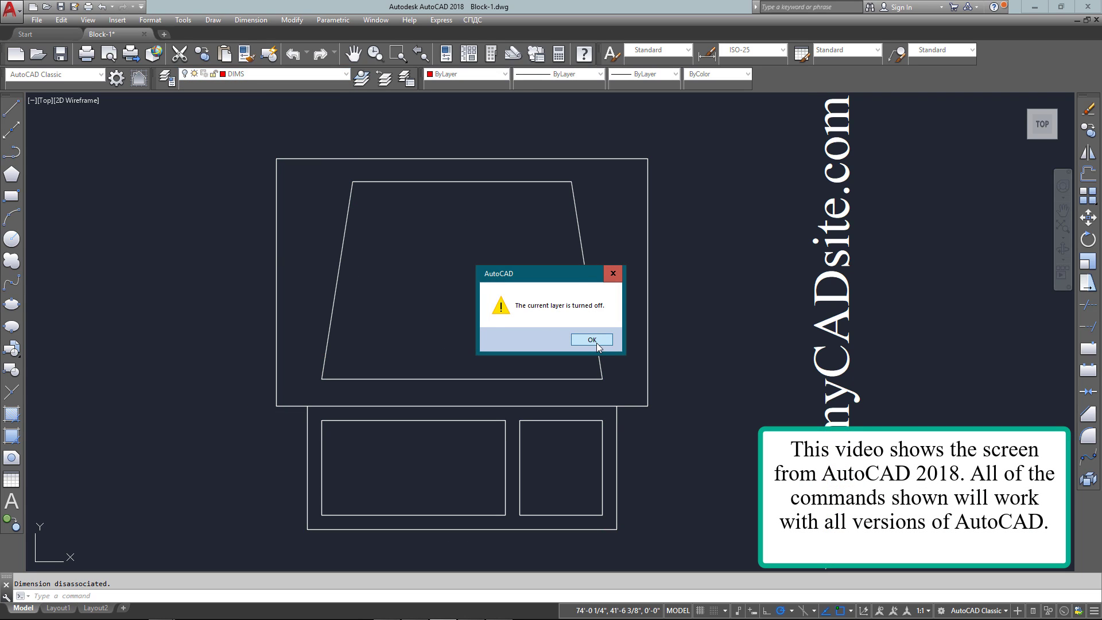
left_click(595, 342)
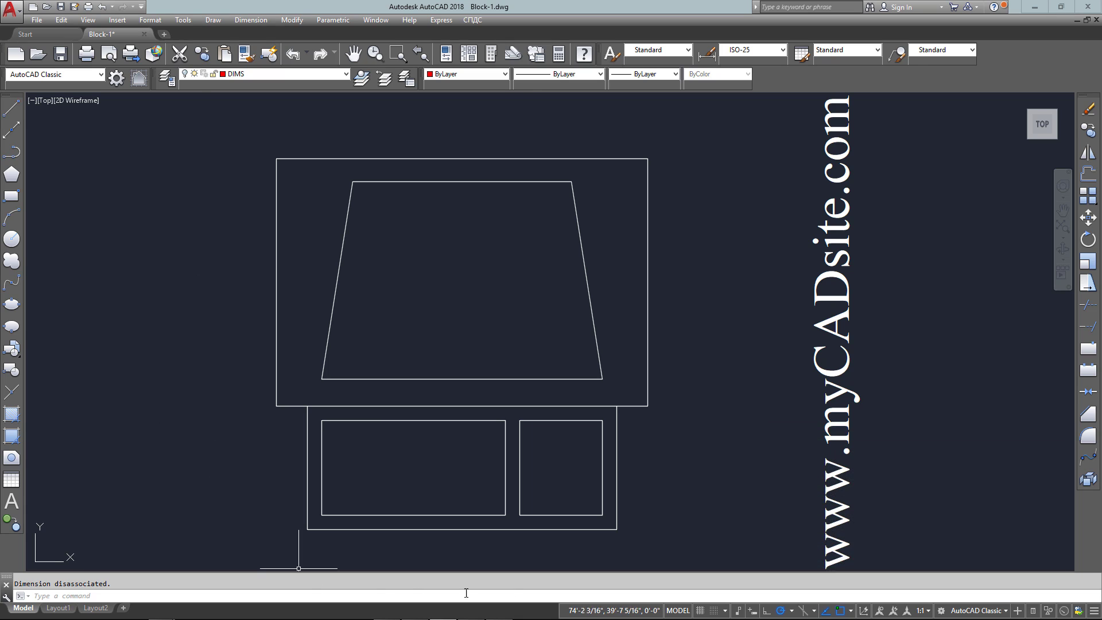
Explode the computer drawing, starting from the trapezoid screen, into separate shapes
left_click(569, 235)
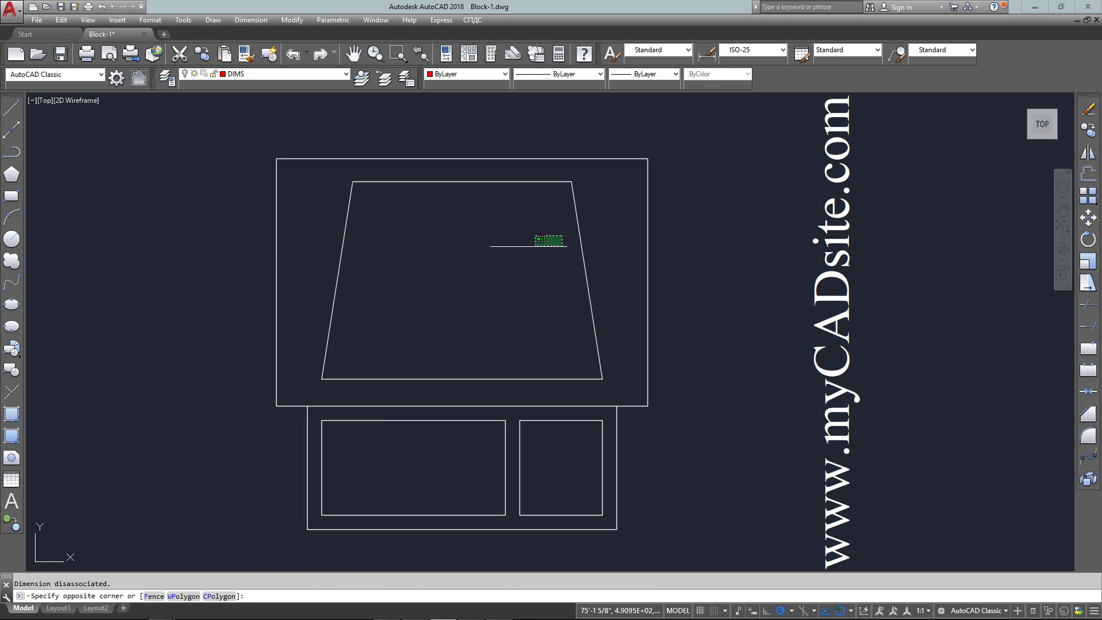
left_click(570, 174)
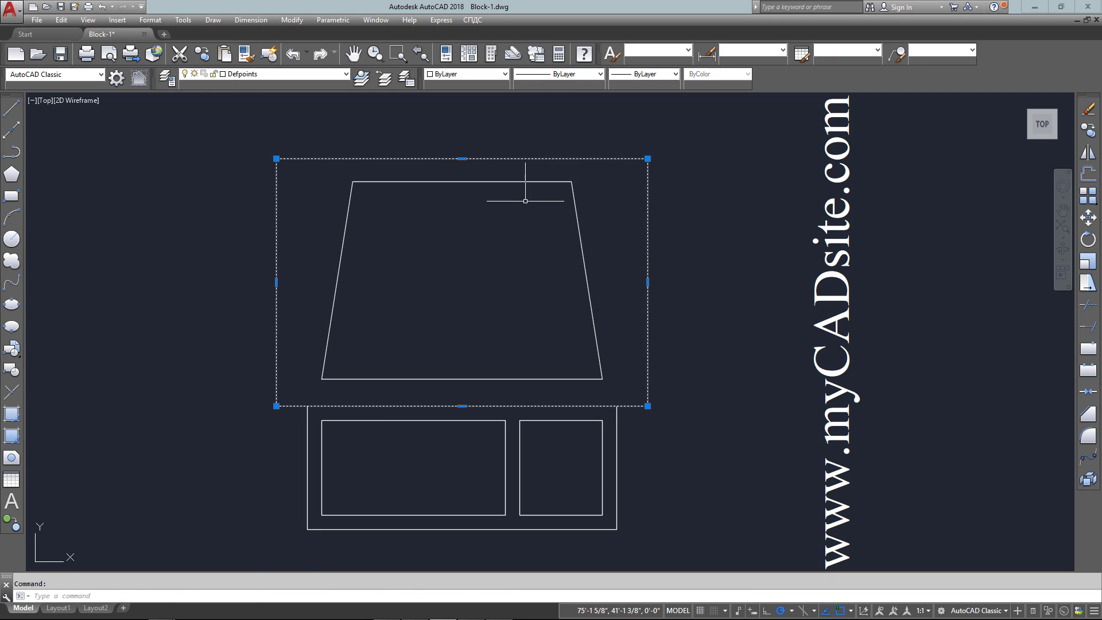
left_click(555, 170)
left_click(519, 190)
key("Escape")
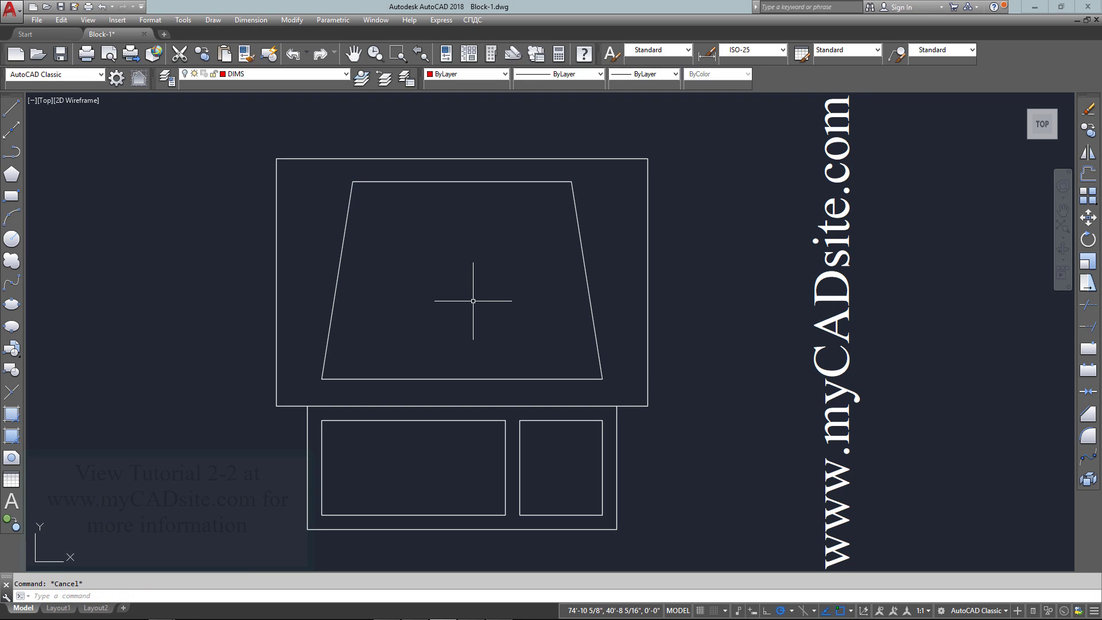
left_click(583, 248)
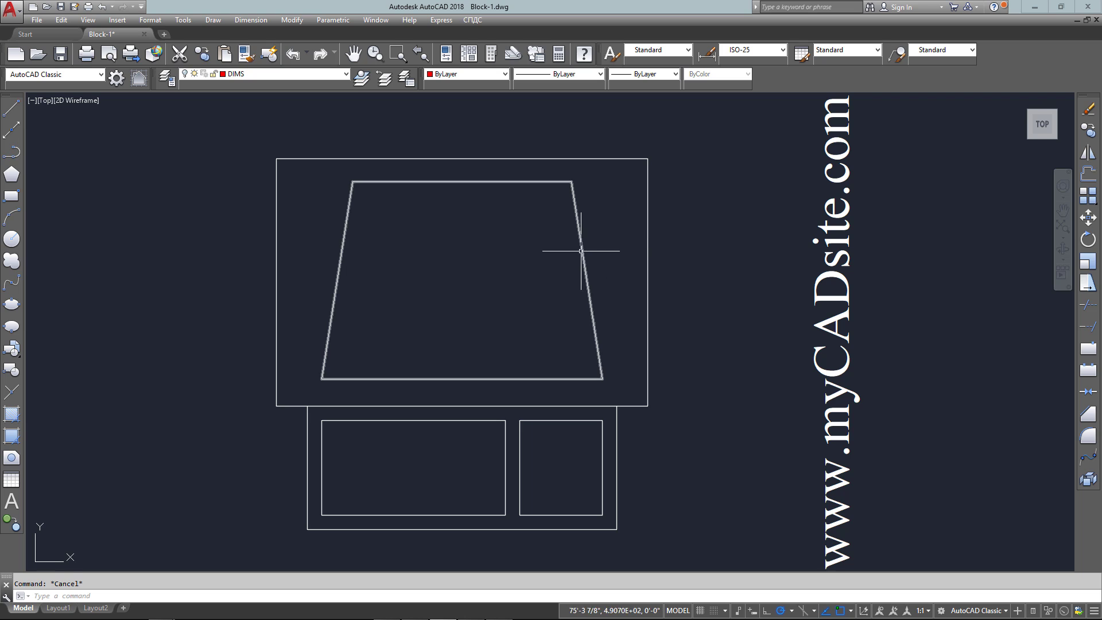
key("x")
key("Return")
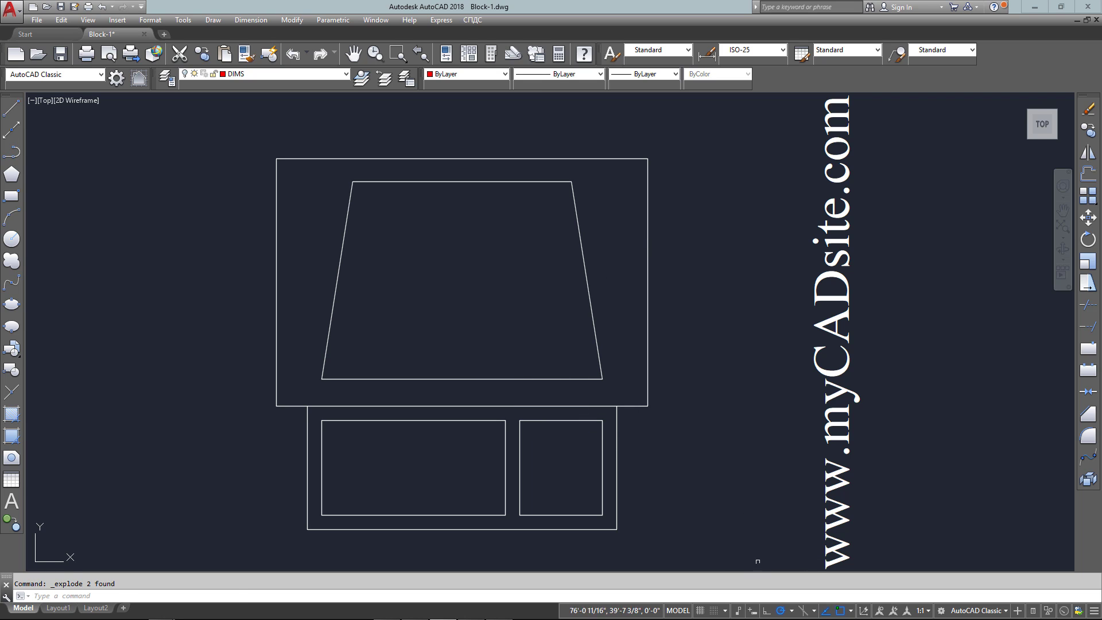
Check that the monitor, trapezoid, lower rectangles and base can each be selected individually
left_click(735, 549)
left_click(217, 128)
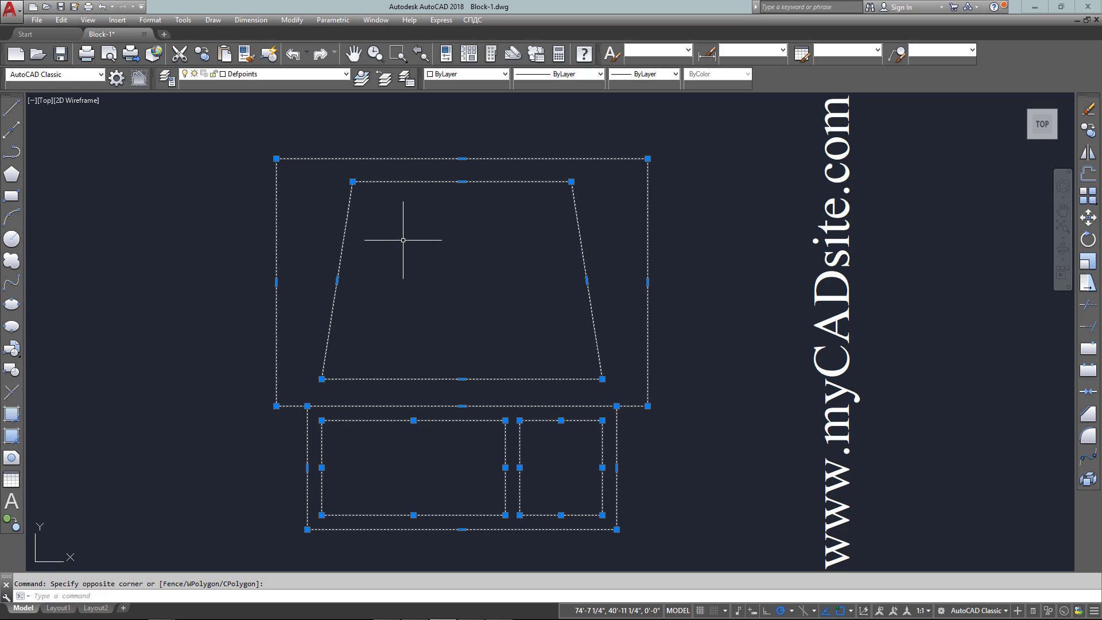
key("Escape")
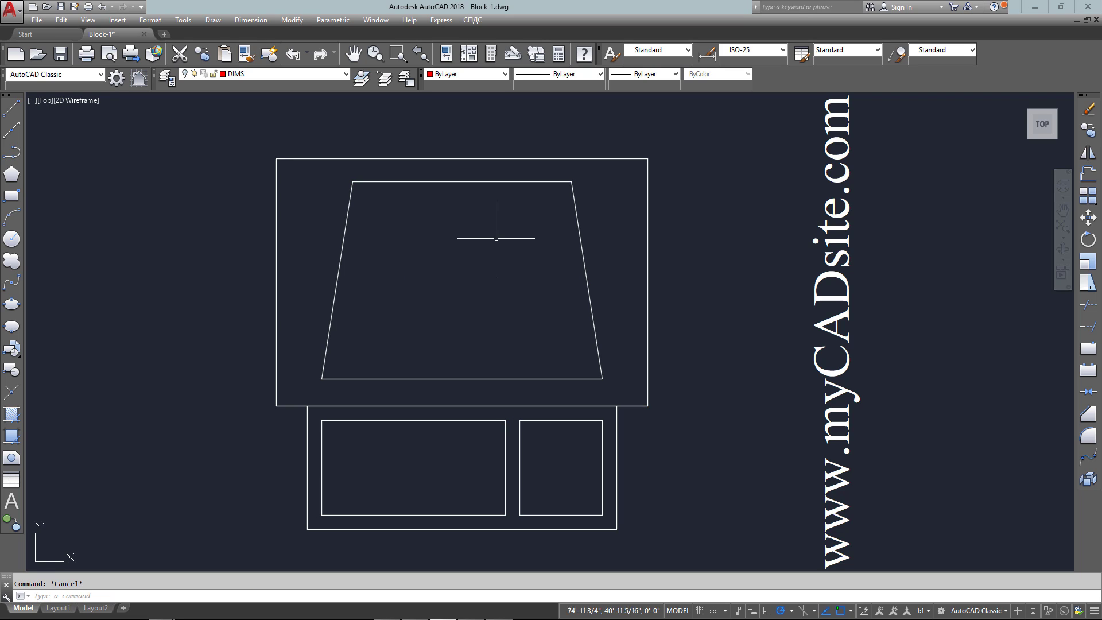
left_click(466, 160)
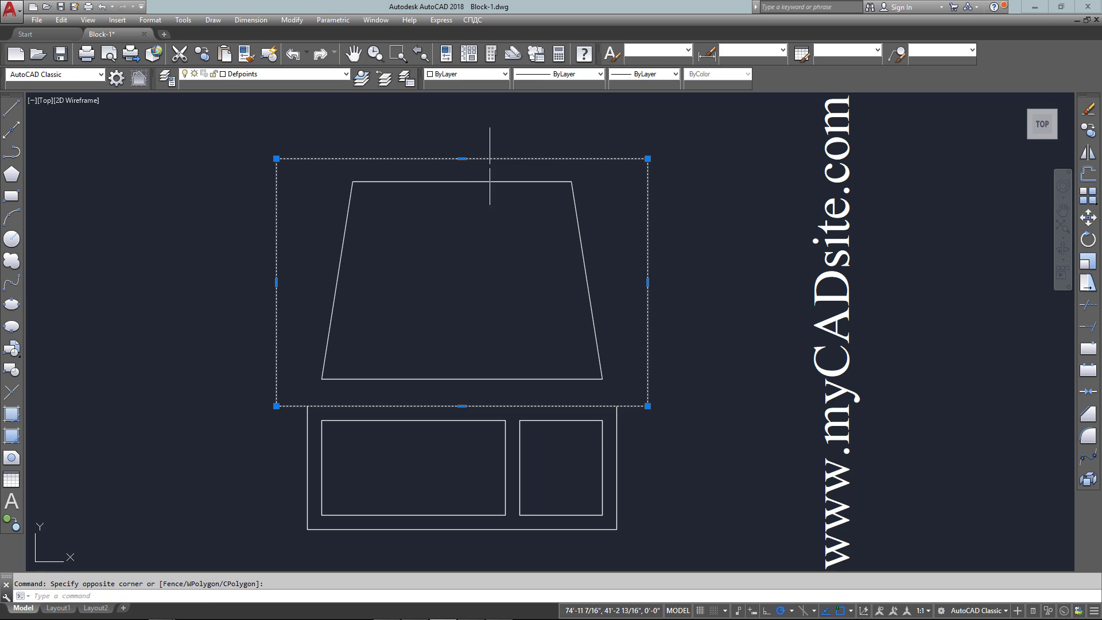
left_click(517, 181)
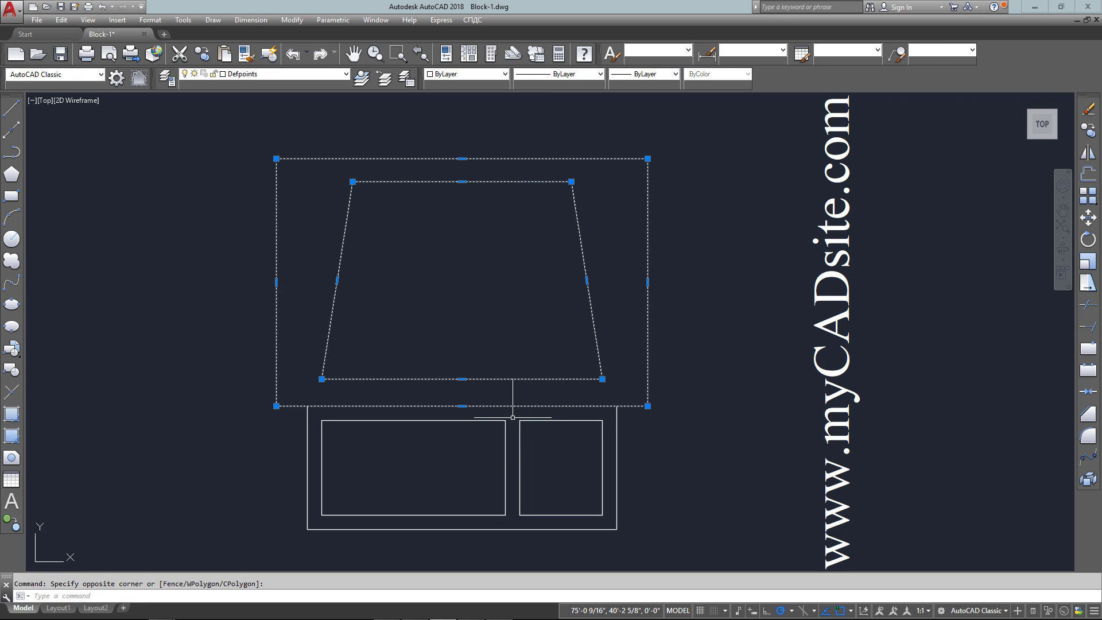
left_click(454, 421)
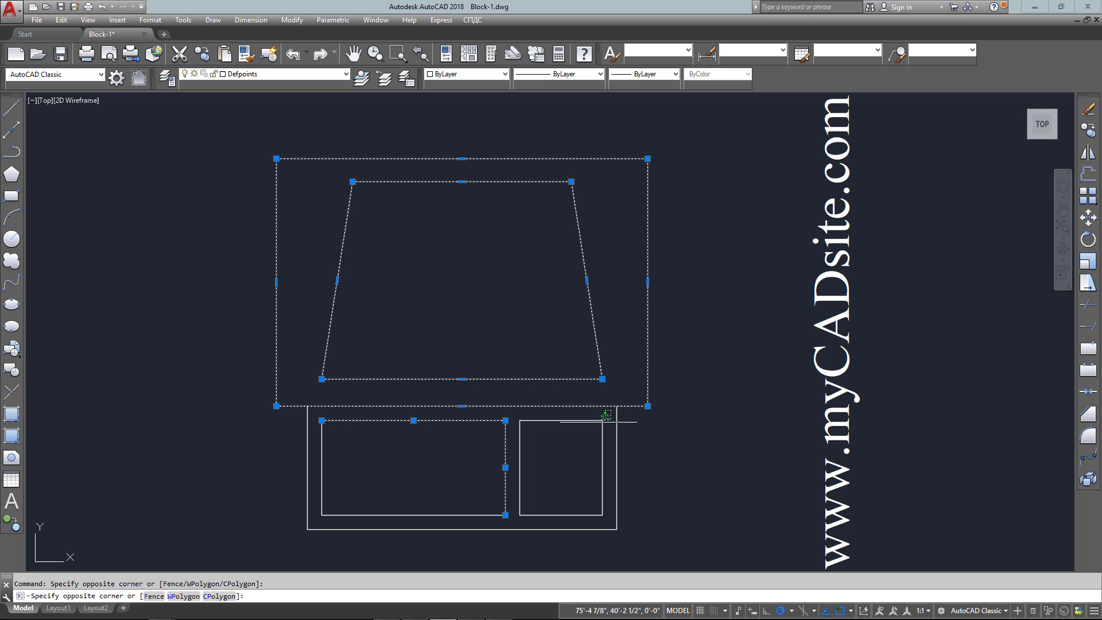
left_click(602, 453)
left_click(554, 528)
left_click(553, 459)
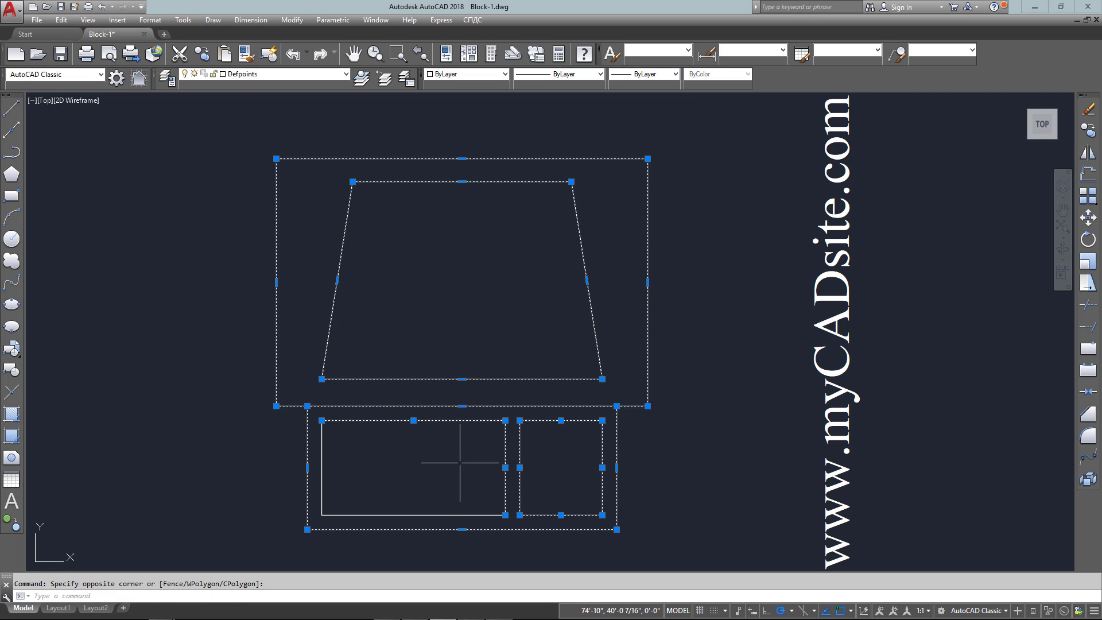
left_click(391, 456)
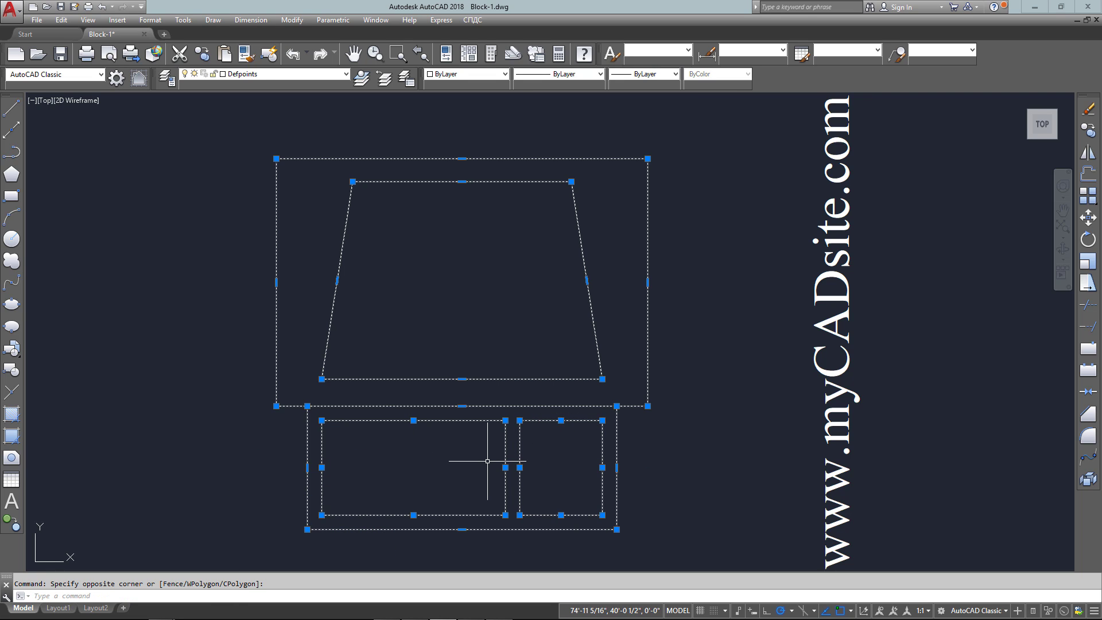
key("Escape")
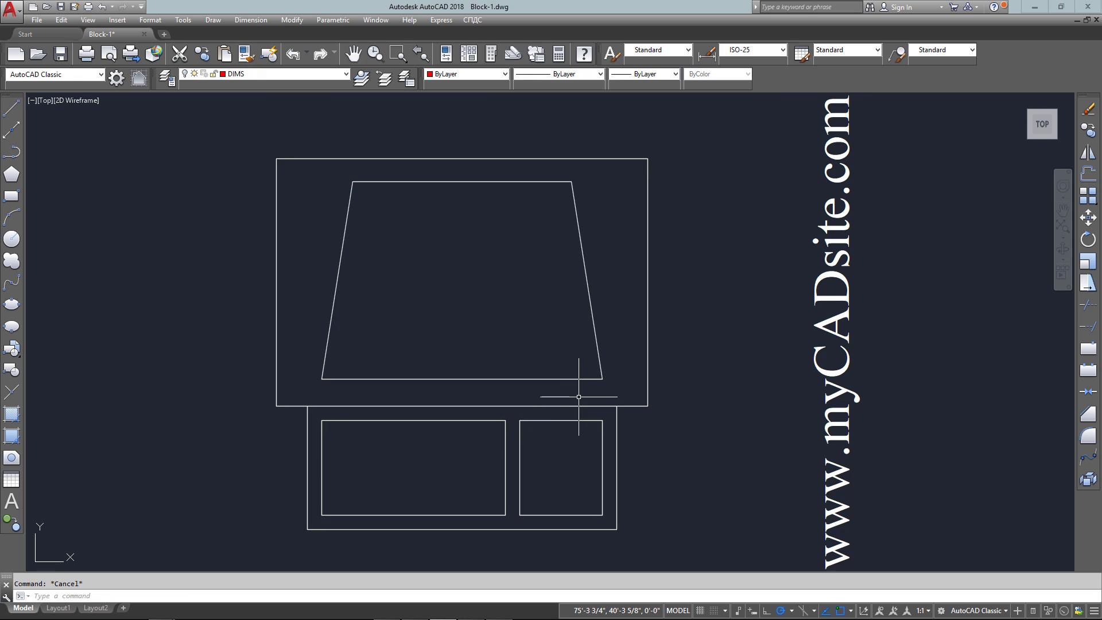
Name the new block COMPUTER and set its base point at the bottom edge's midpoint
type("b")
key("Return")
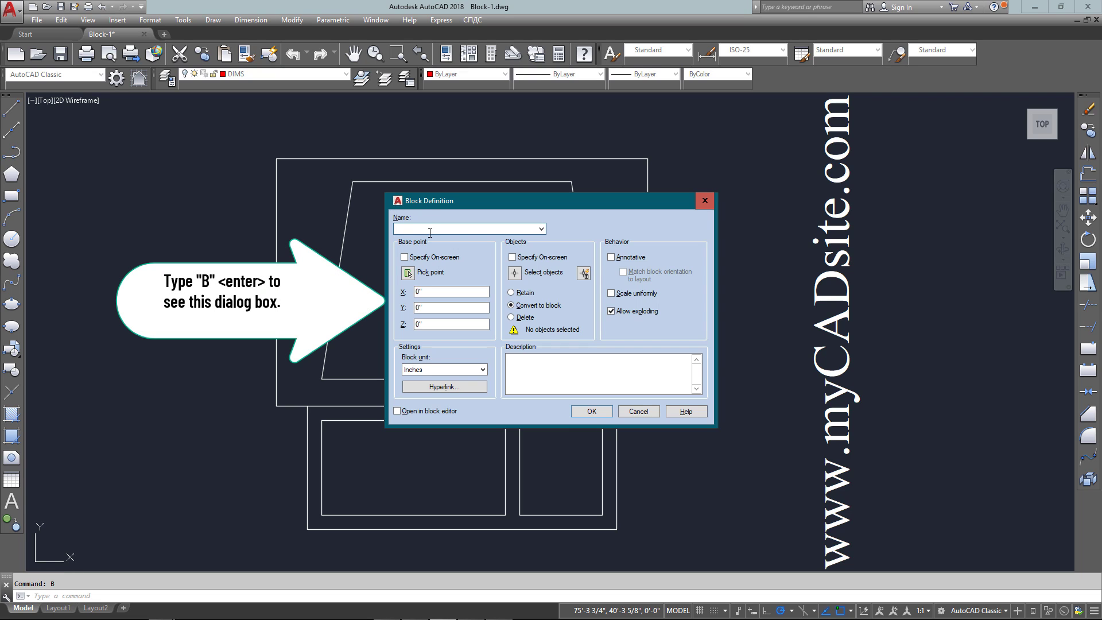
type("COMPUTER")
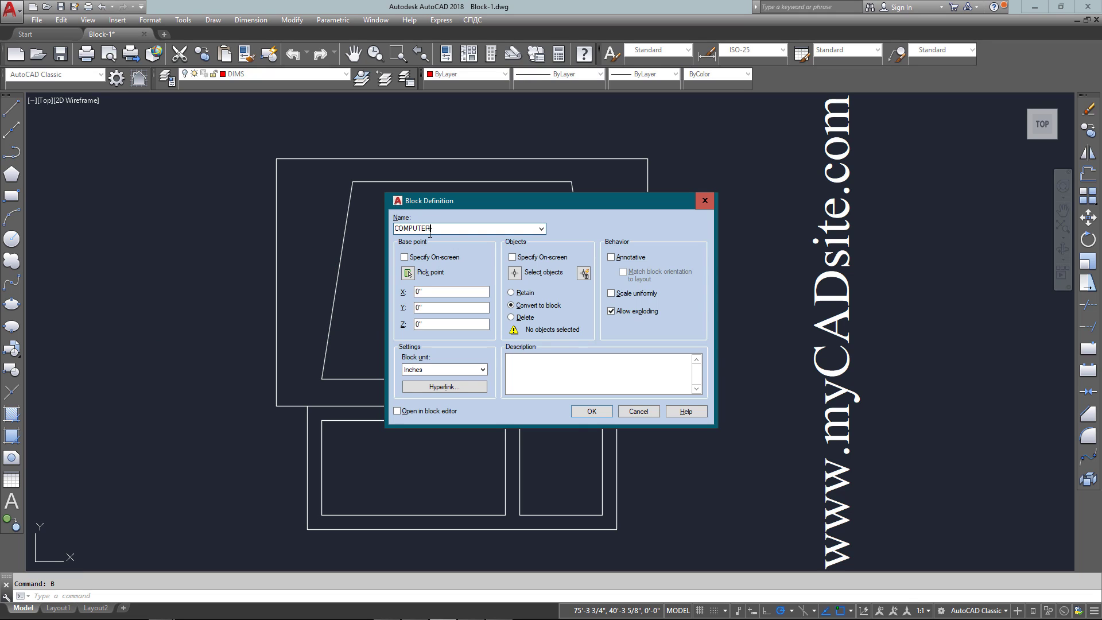
left_click(406, 274)
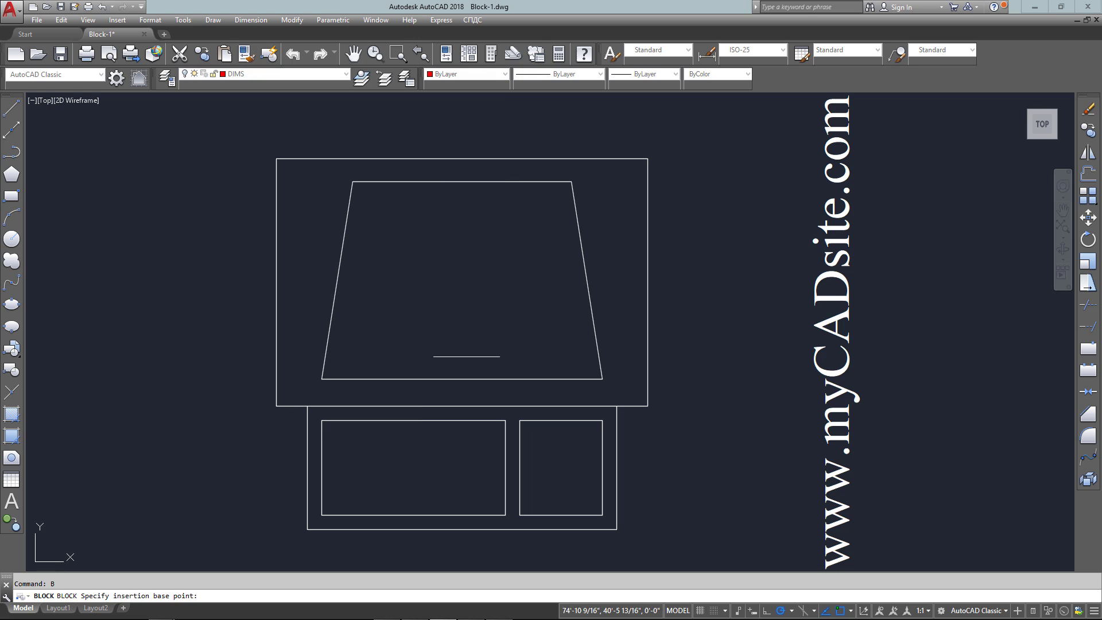
left_click(462, 529)
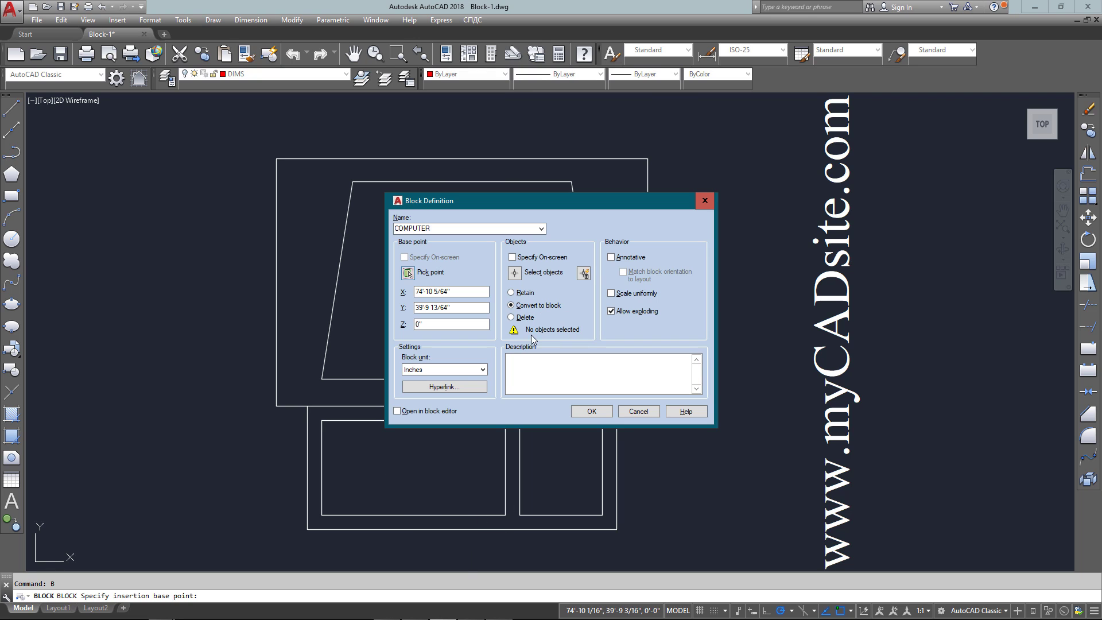
Window-select all eleven computer objects as the COMPUTER block's contents
left_click(514, 273)
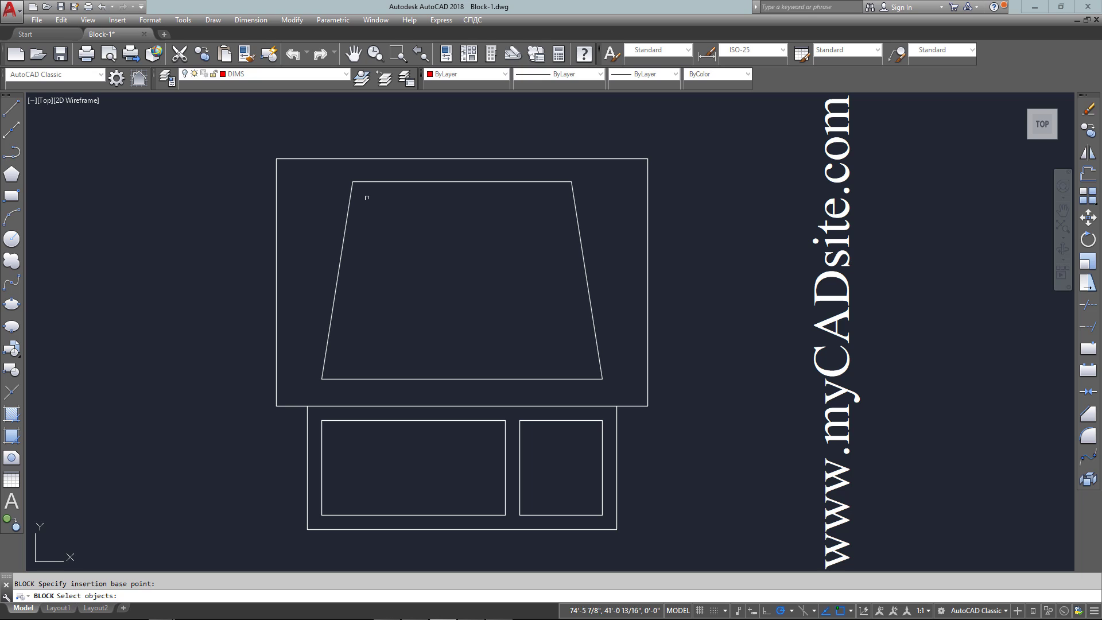
left_click(210, 106)
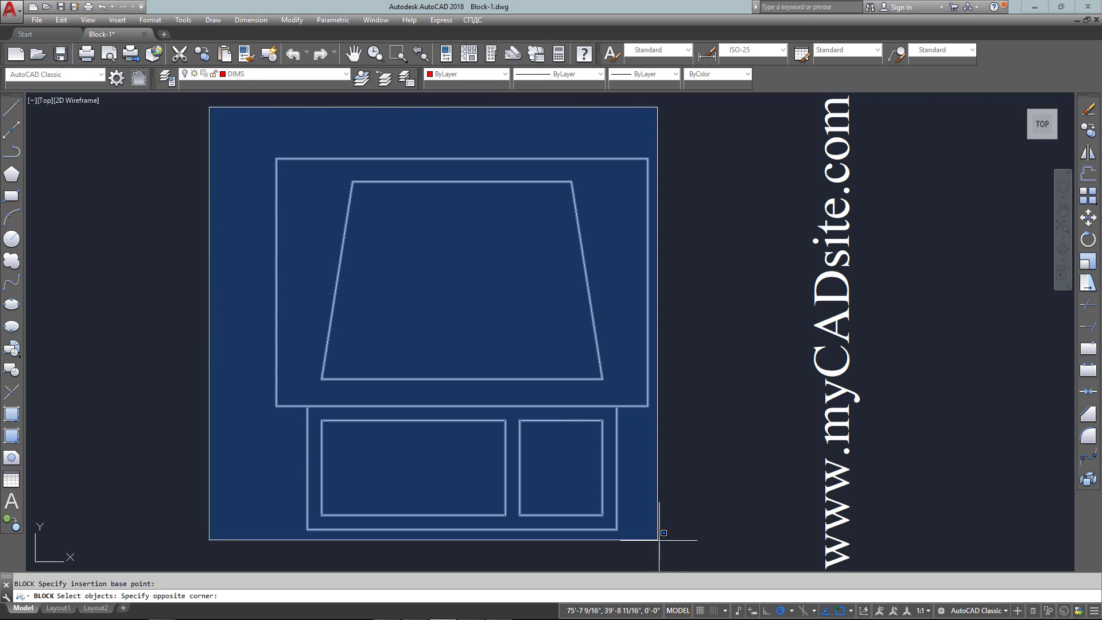
left_click(681, 550)
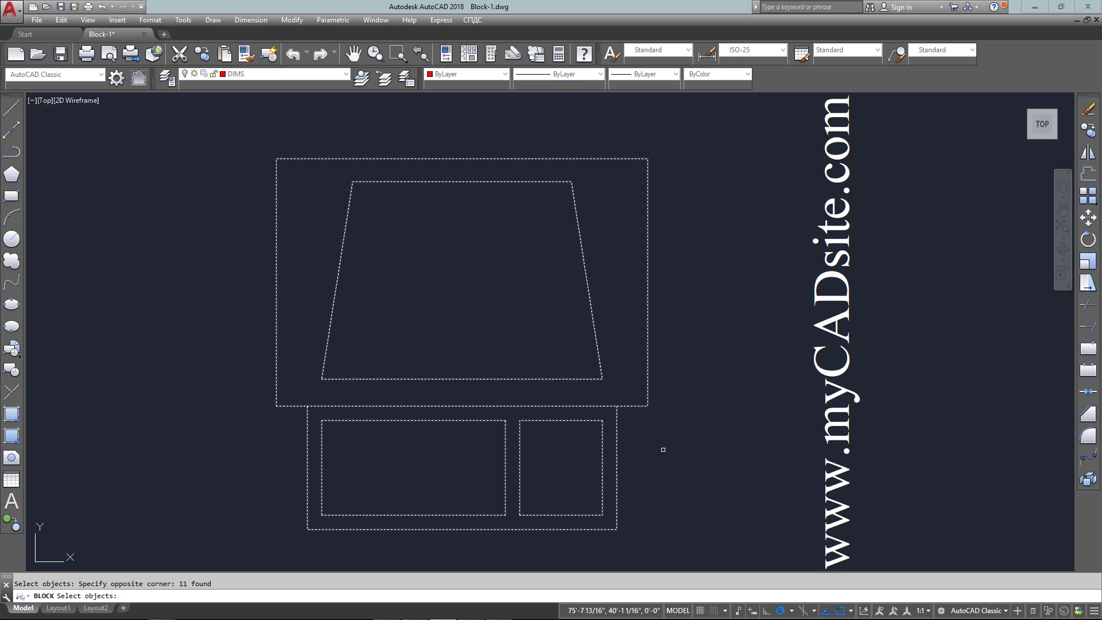
key("Return")
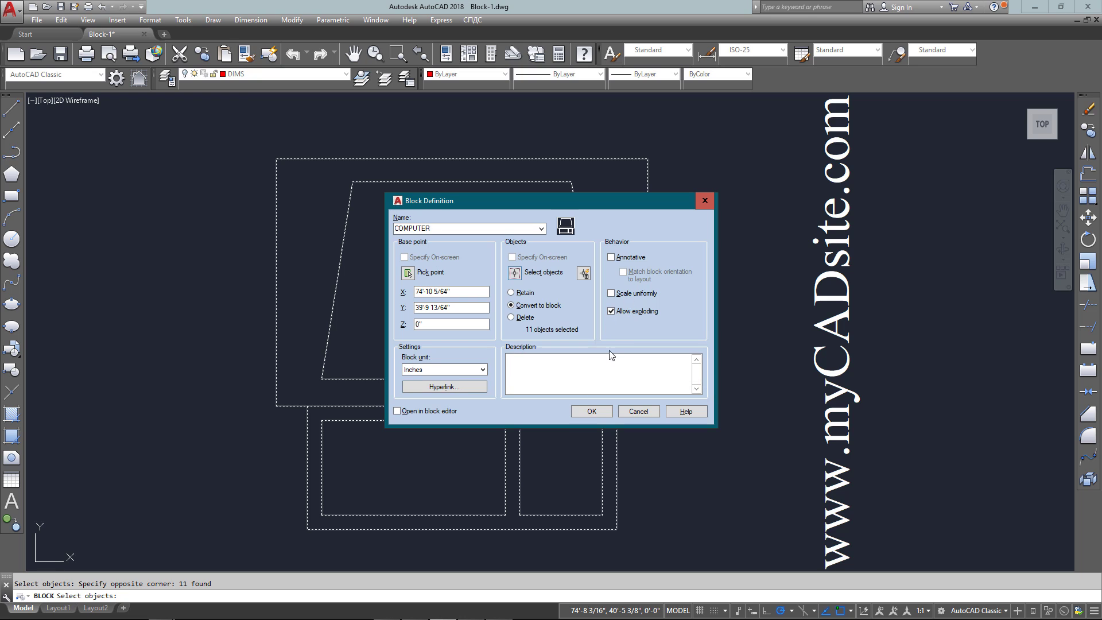
Create the COMPUTER block, then select it and cancel a trial grip stretch
left_click(588, 412)
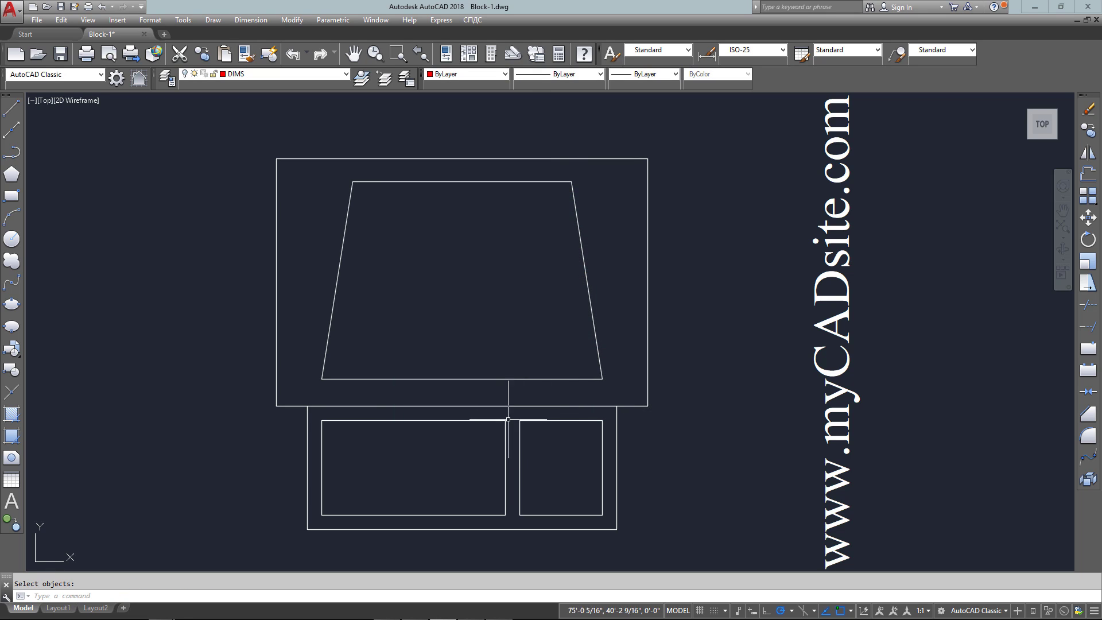
left_click(494, 515)
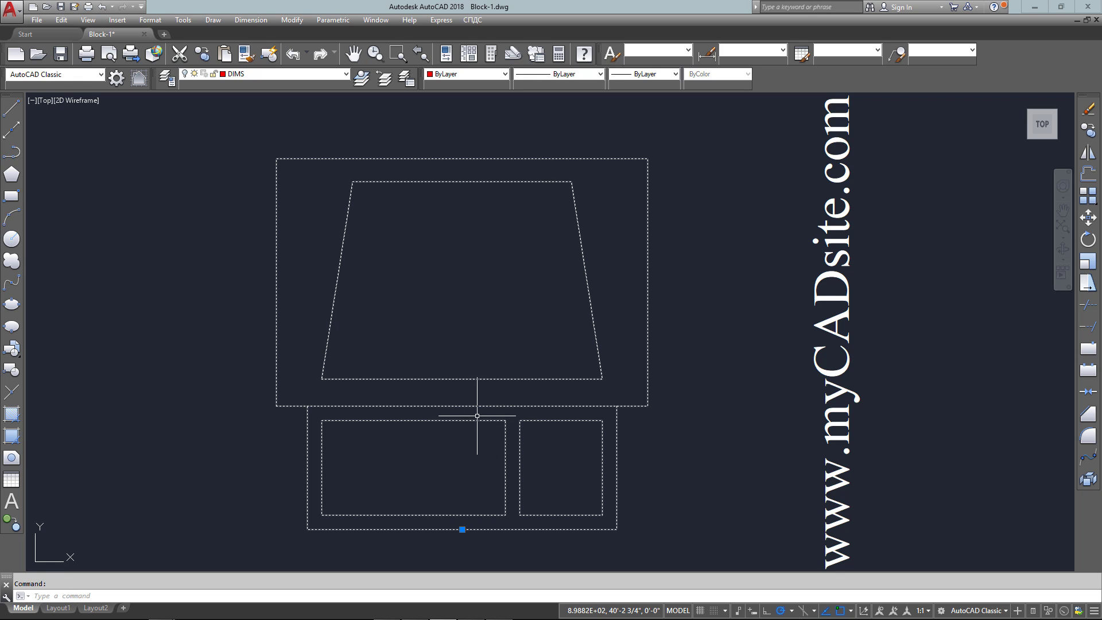
key("Escape")
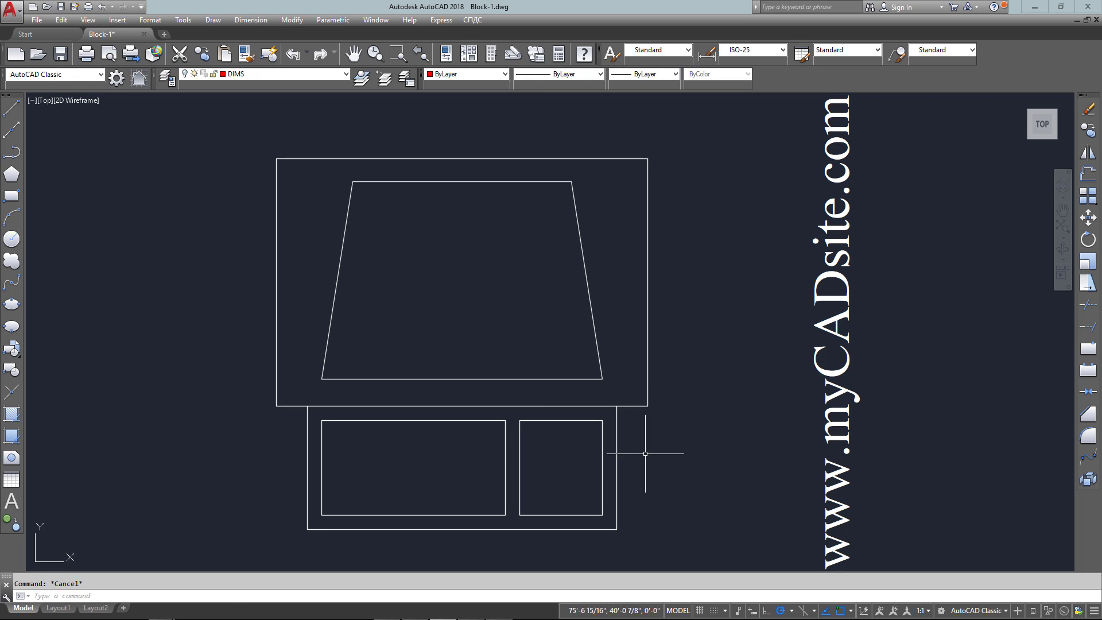
left_click(665, 460)
left_click(134, 181)
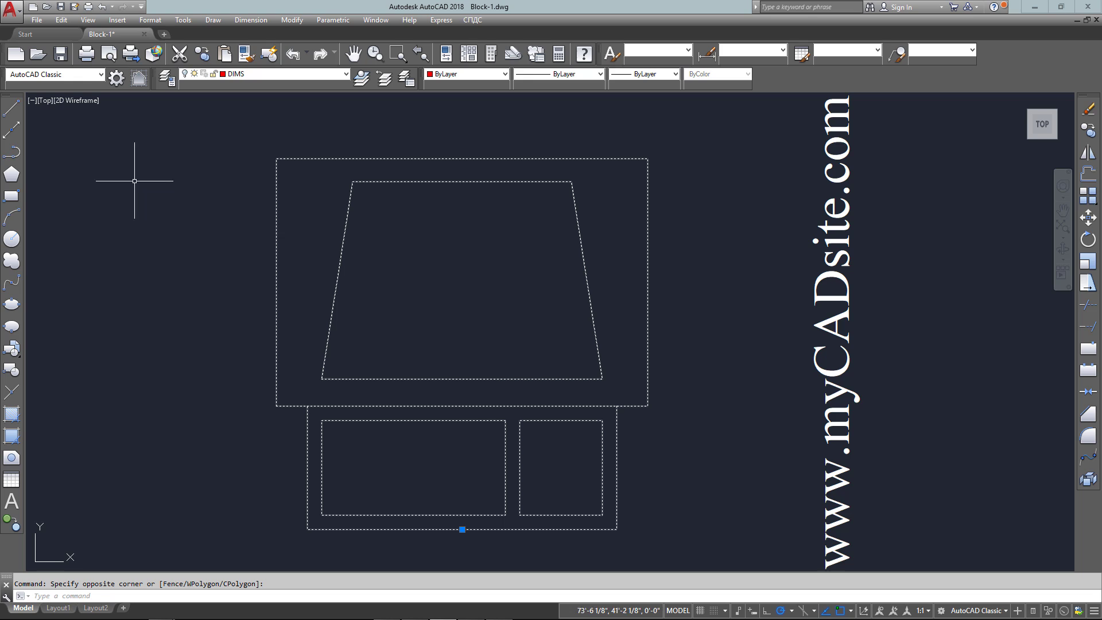
left_click(462, 529)
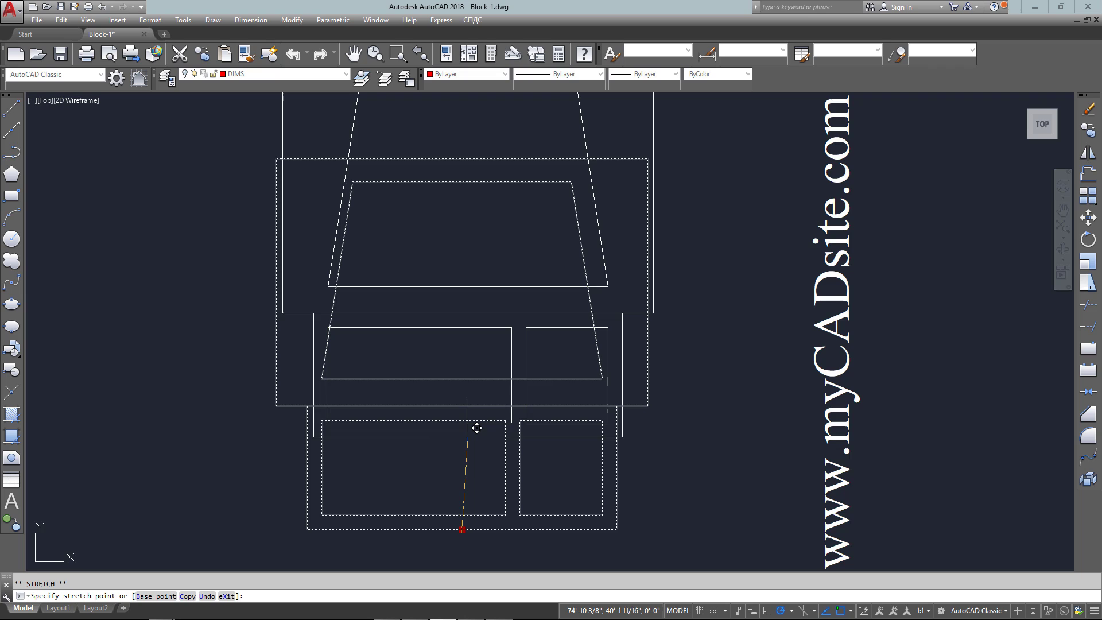
scroll(468, 433, "down", 5)
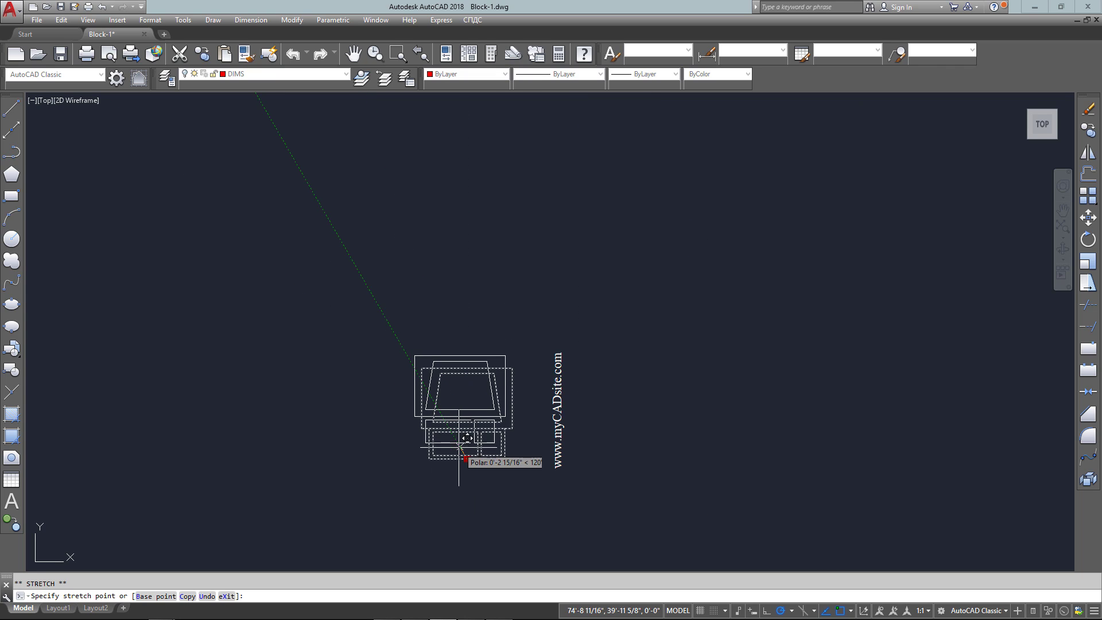
scroll(472, 452, "up", 7)
left_click(533, 407)
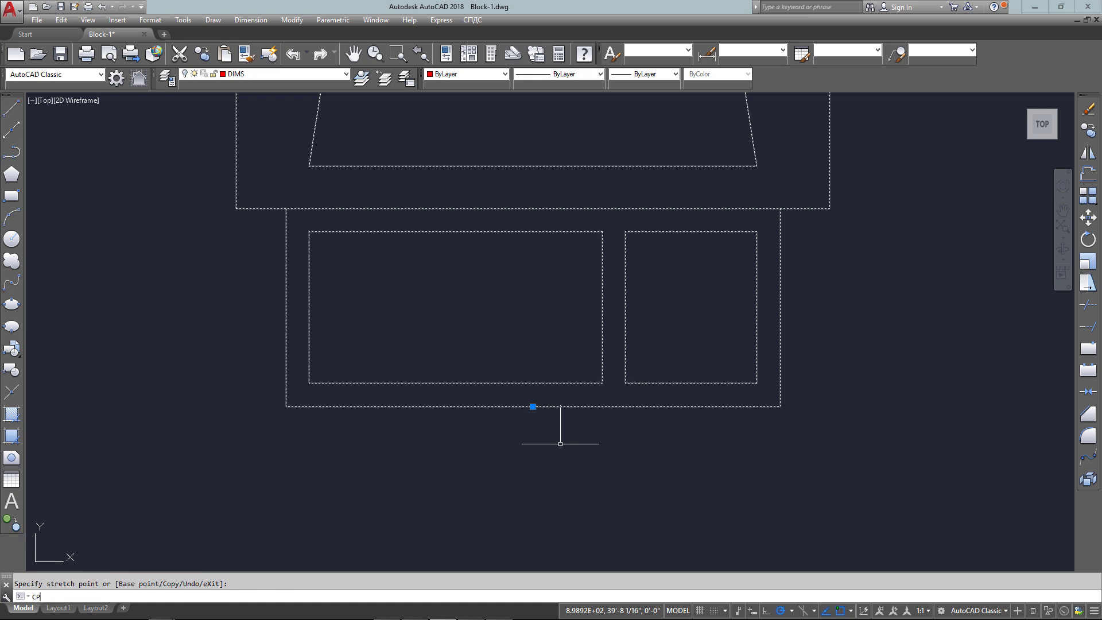
Copy the COMPUTER block twice to the left, making three in a row
type("CP")
key("Return")
left_click(533, 406)
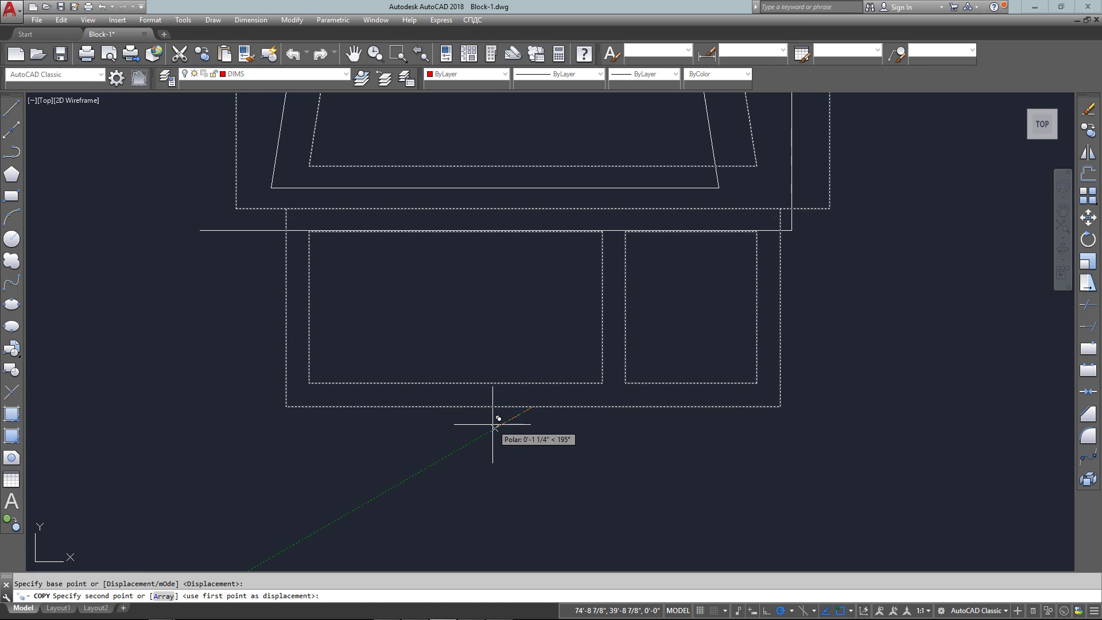
scroll(495, 425, "down", 5)
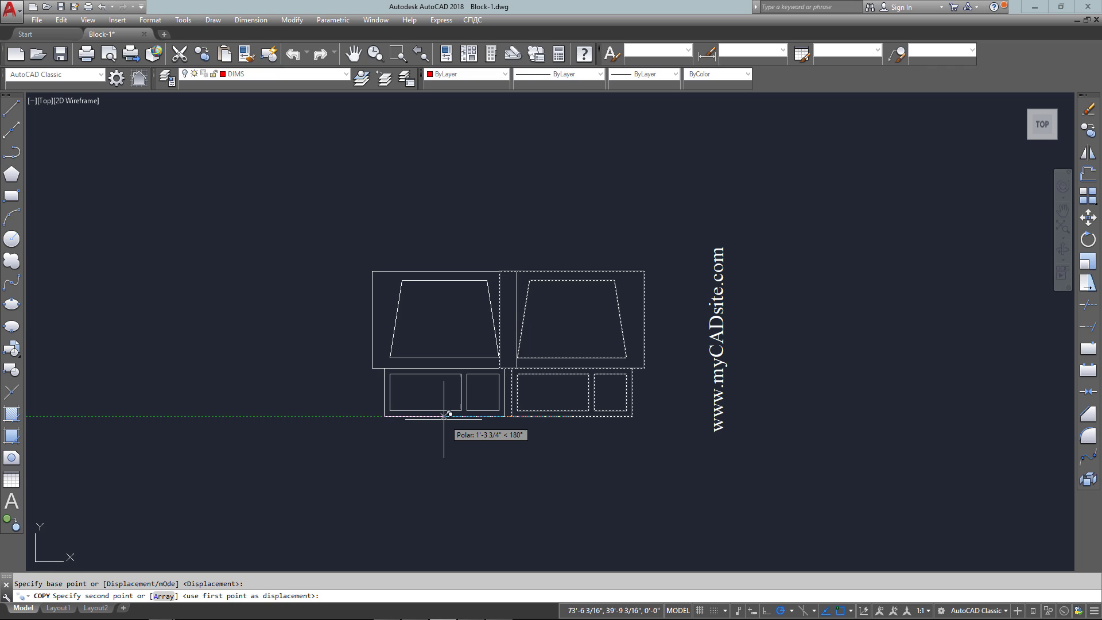
left_click(424, 416)
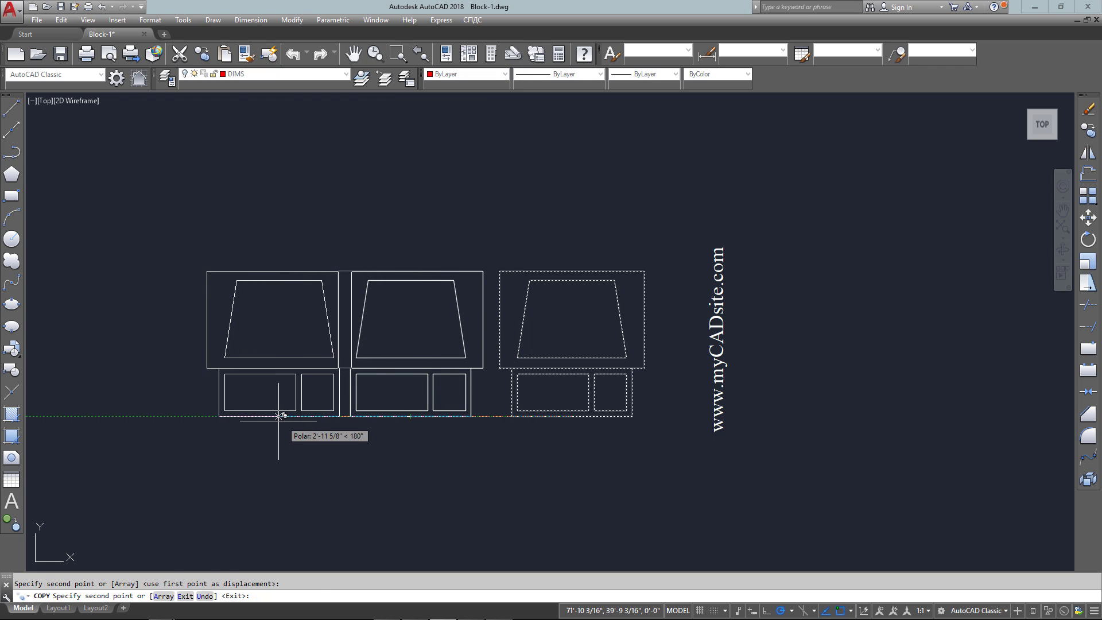
left_click(271, 415)
scroll(278, 401, "up", 3)
scroll(284, 407, "down", 3)
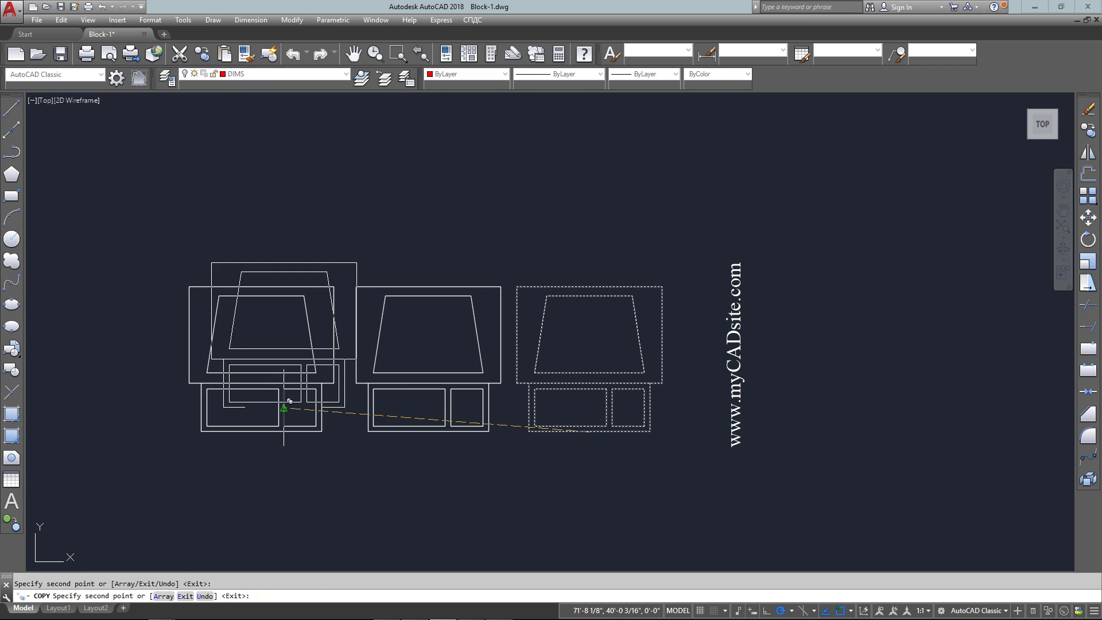
key("Escape")
scroll(284, 407, "up", 2)
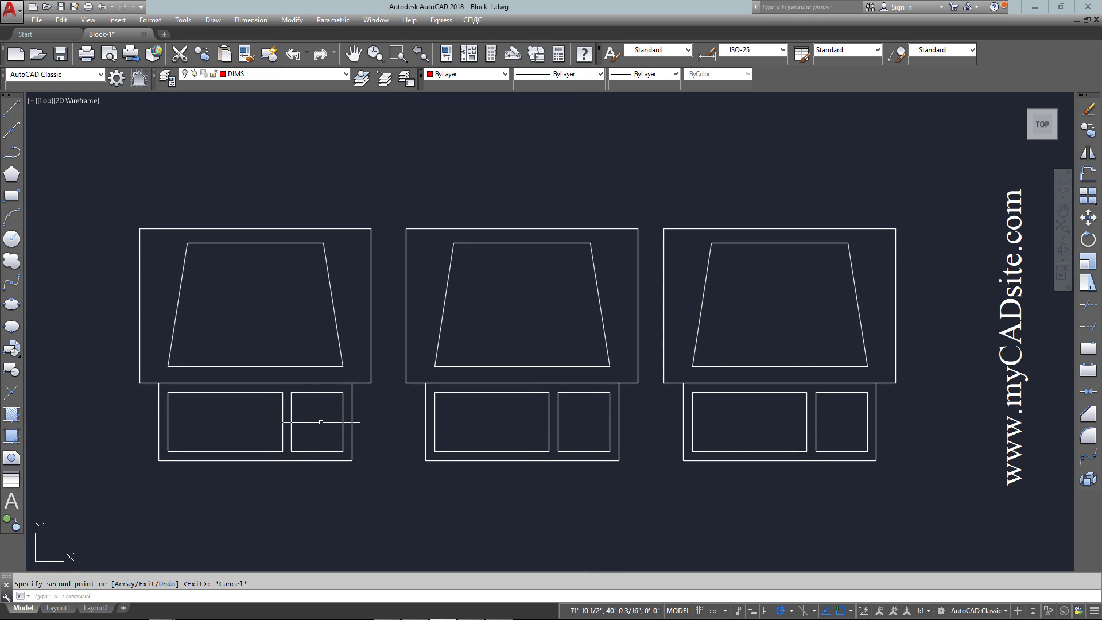
Erase the two left computer copies, leaving a single COMPUTER block
left_click(139, 304)
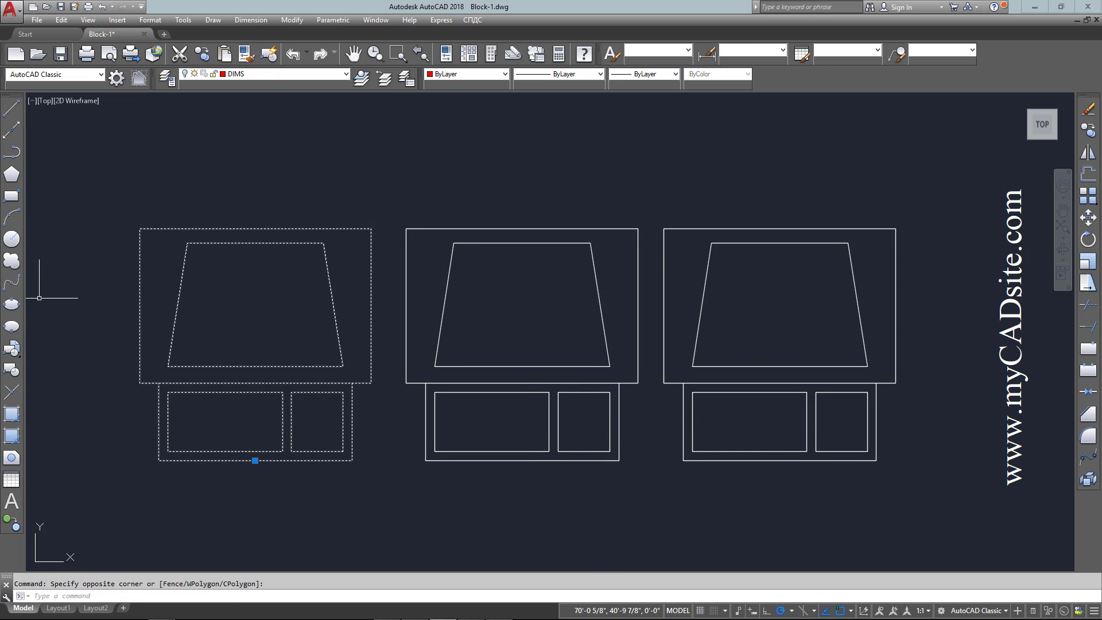
key("Delete")
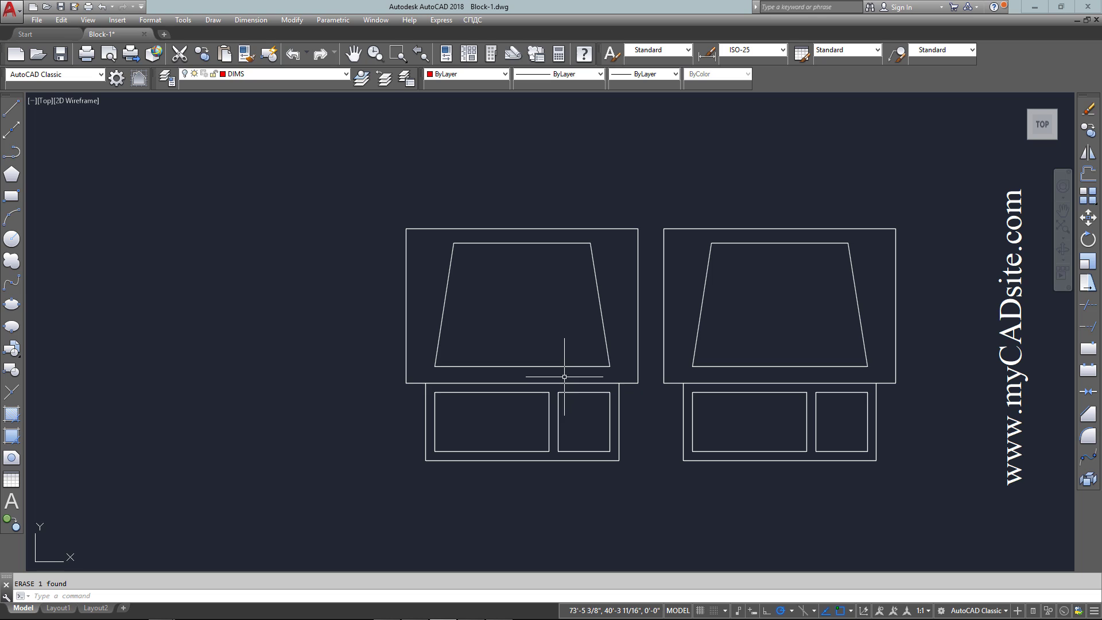
left_click(521, 308)
left_click(247, 325)
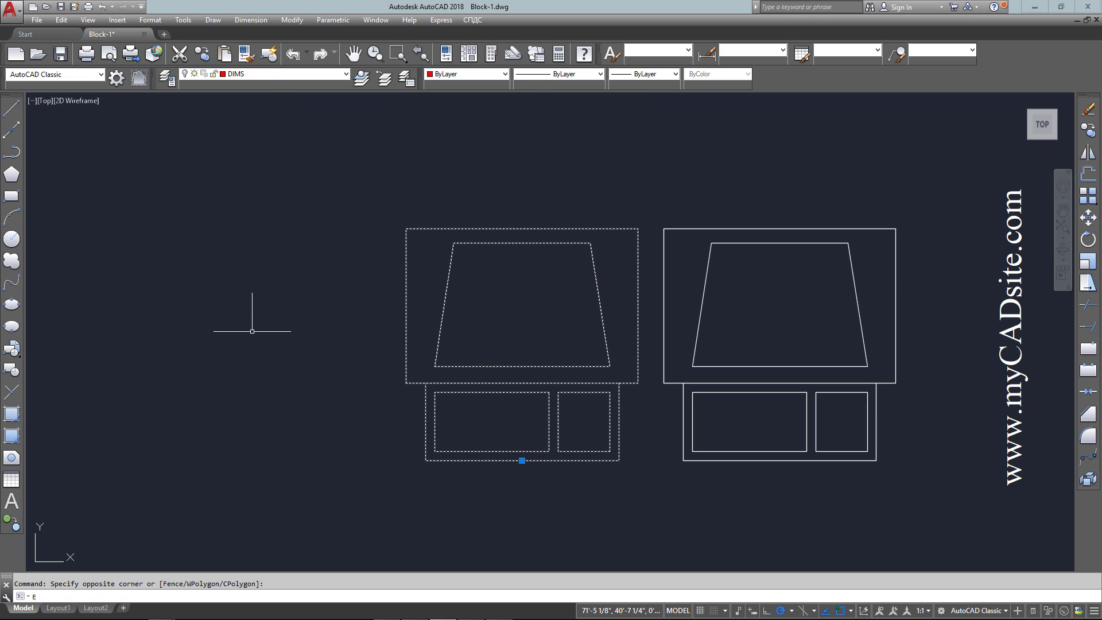
key("Delete")
Recentre the view and open the Insert dialog for COMPUTER
middle_click_drag(879, 287, 819, 290)
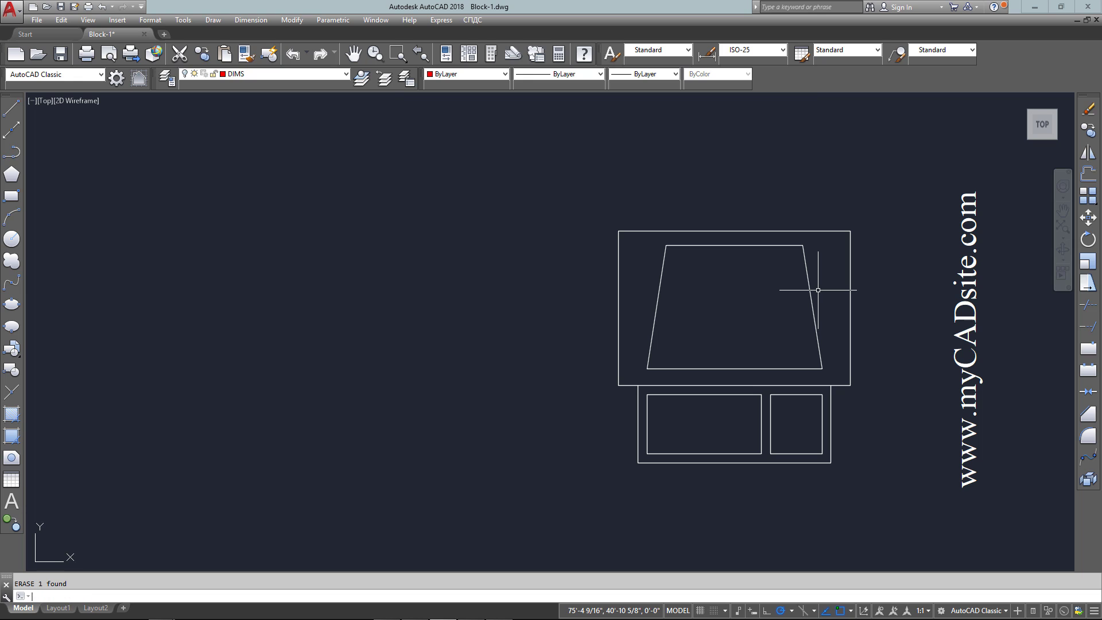
type("i")
key("Return")
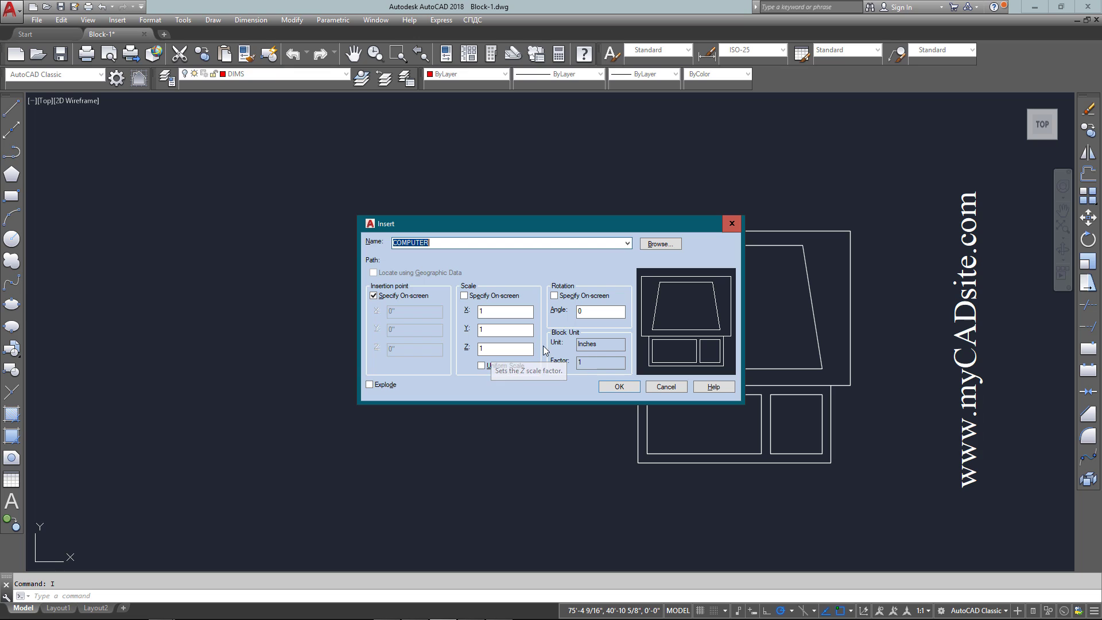
Insert a COMPUTER block left of the original with on-screen rotation, turned onto its side
left_click(554, 296)
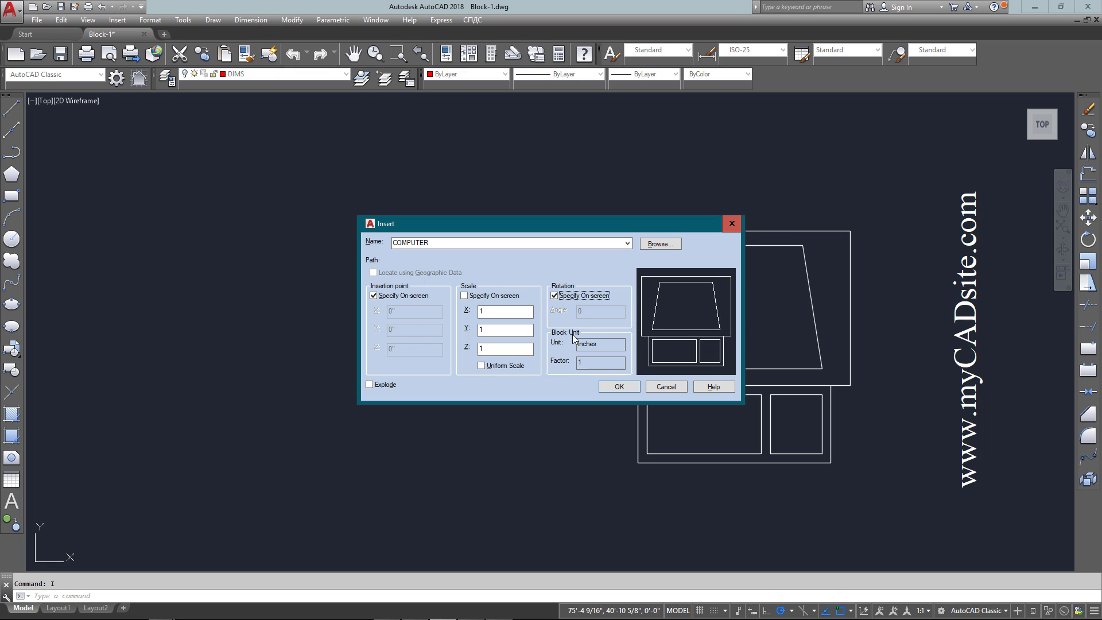
left_click(620, 387)
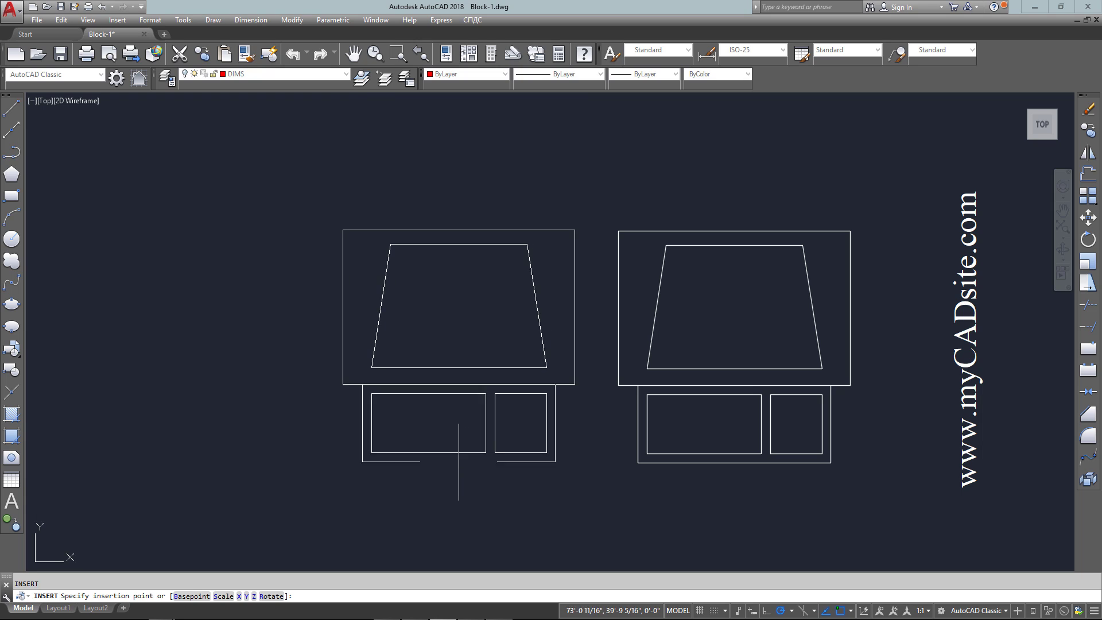
left_click(457, 461)
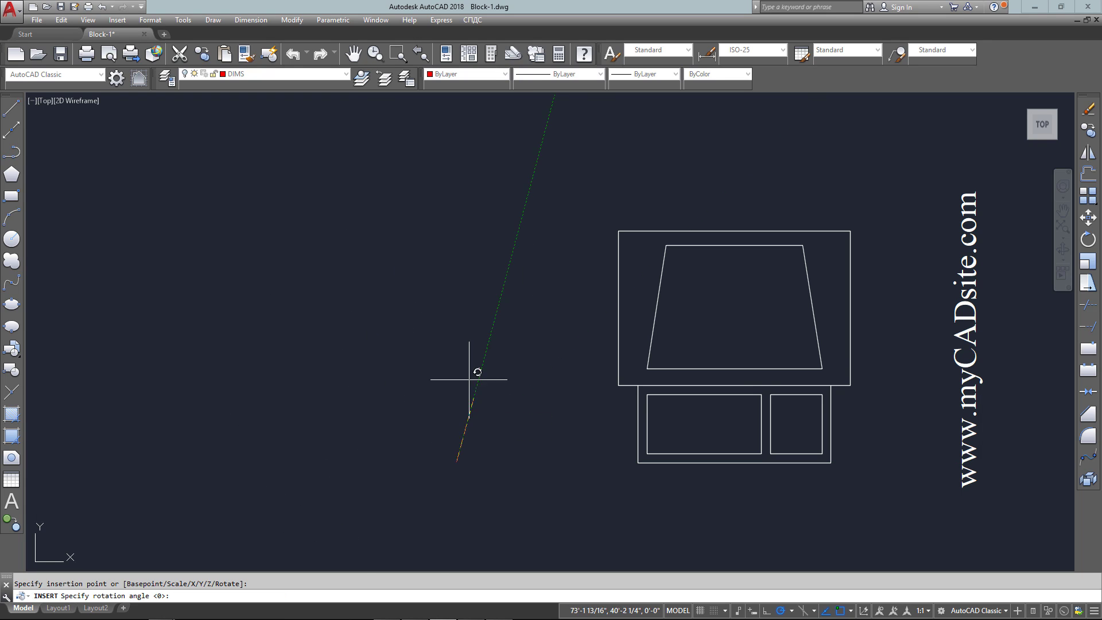
key("Return")
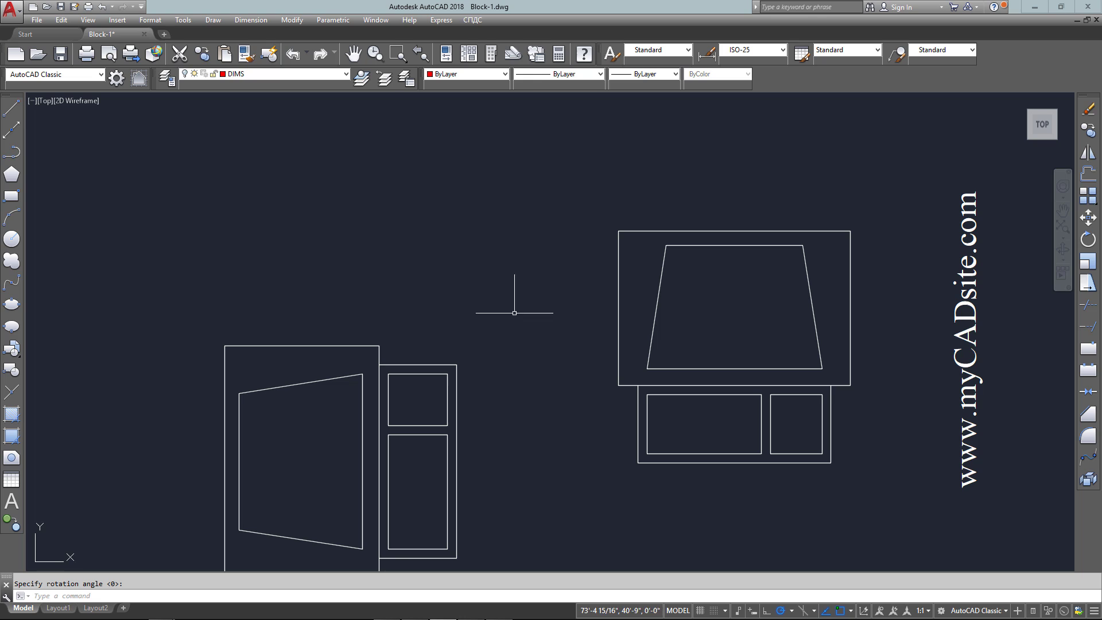
middle_click_drag(499, 371, 502, 309)
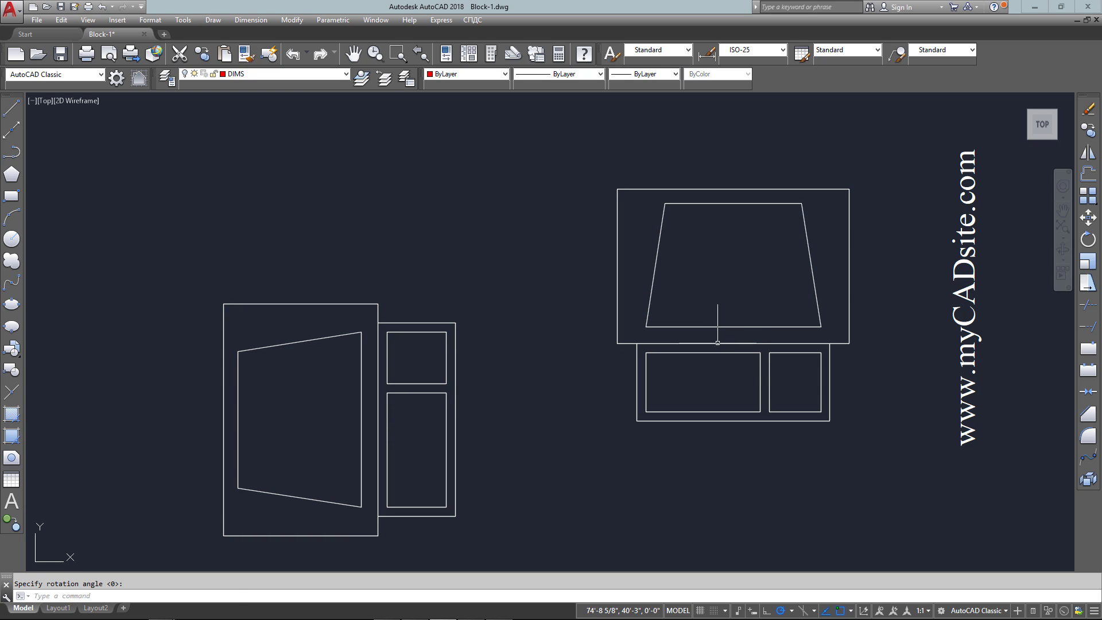
Explode the right-hand COMPUTER block into separate lines
left_click(730, 308)
left_click(381, 438)
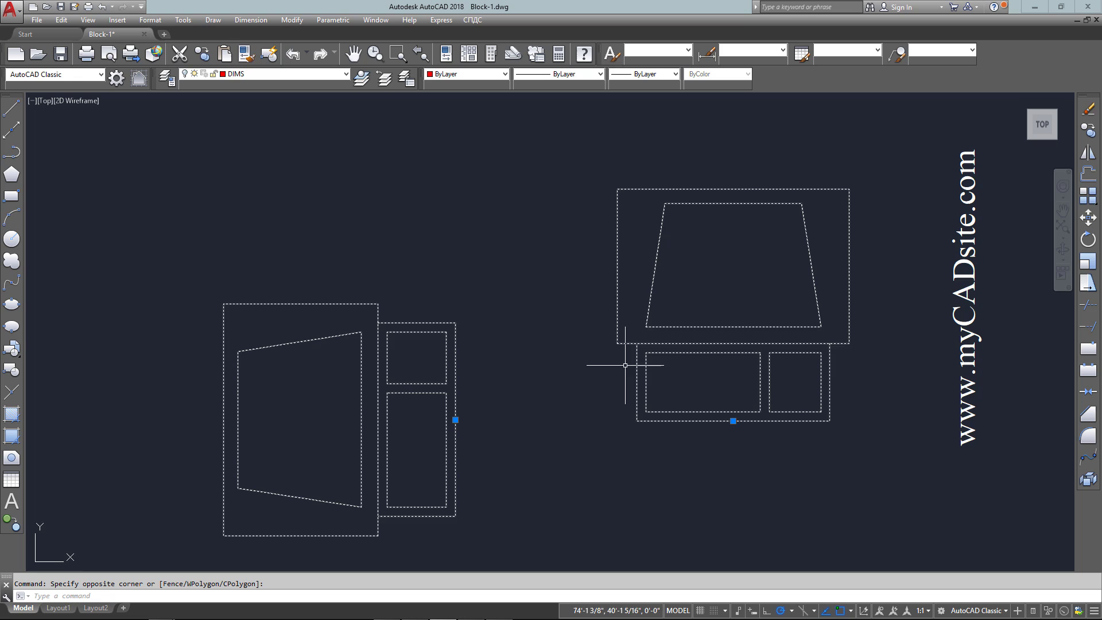
key("Escape")
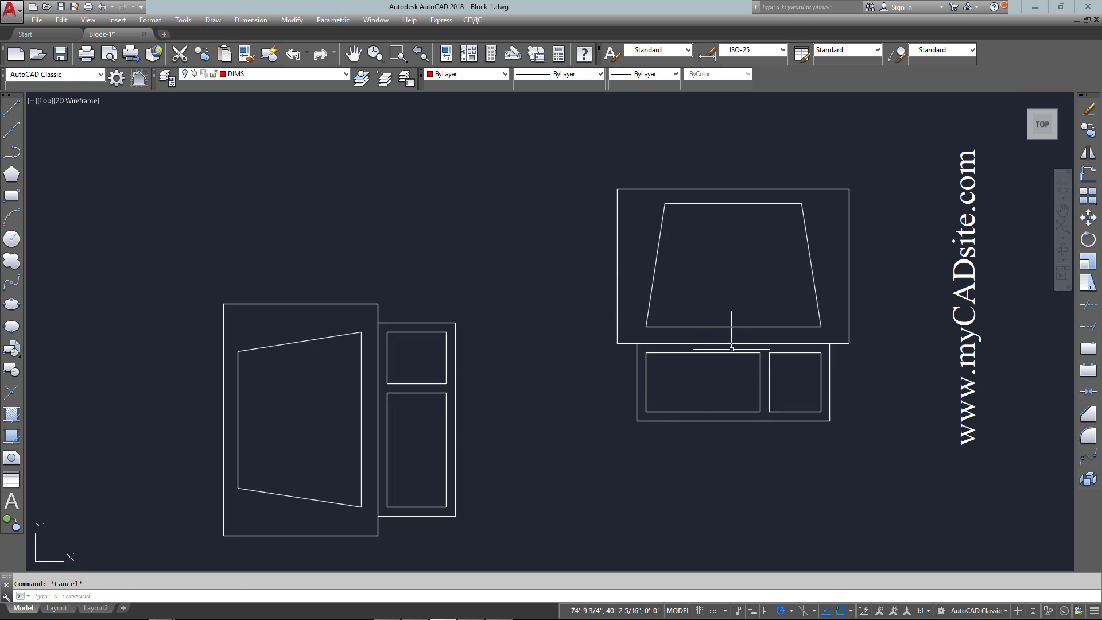
left_click(742, 303)
left_click(665, 364)
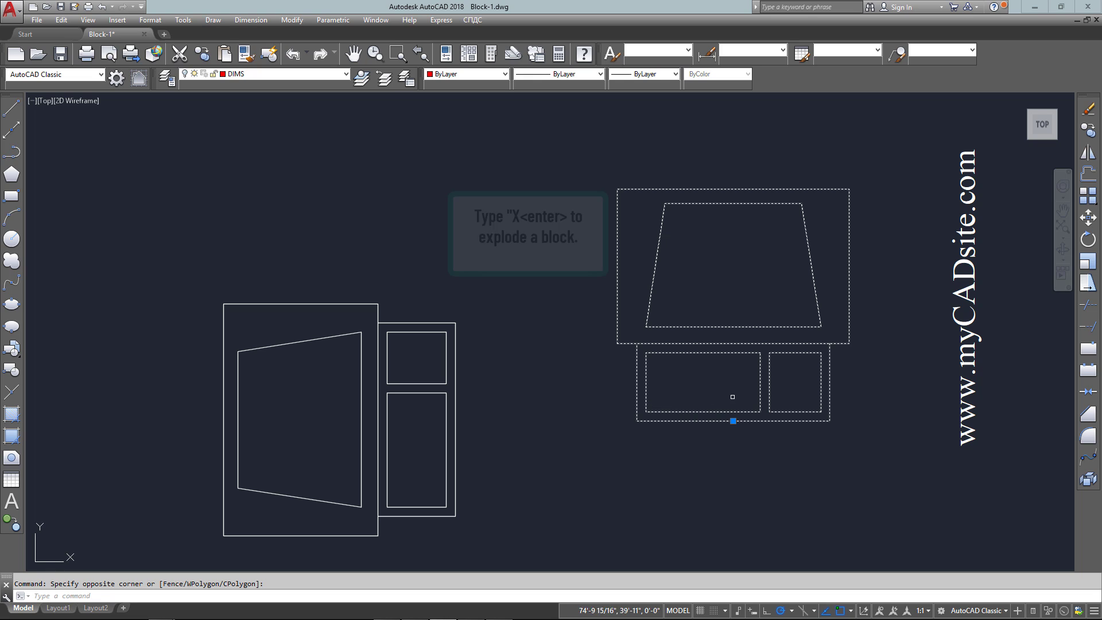
type("x")
key("Return")
Window-select the exploded lines and the left drawing to check them, then clear
left_click(815, 357)
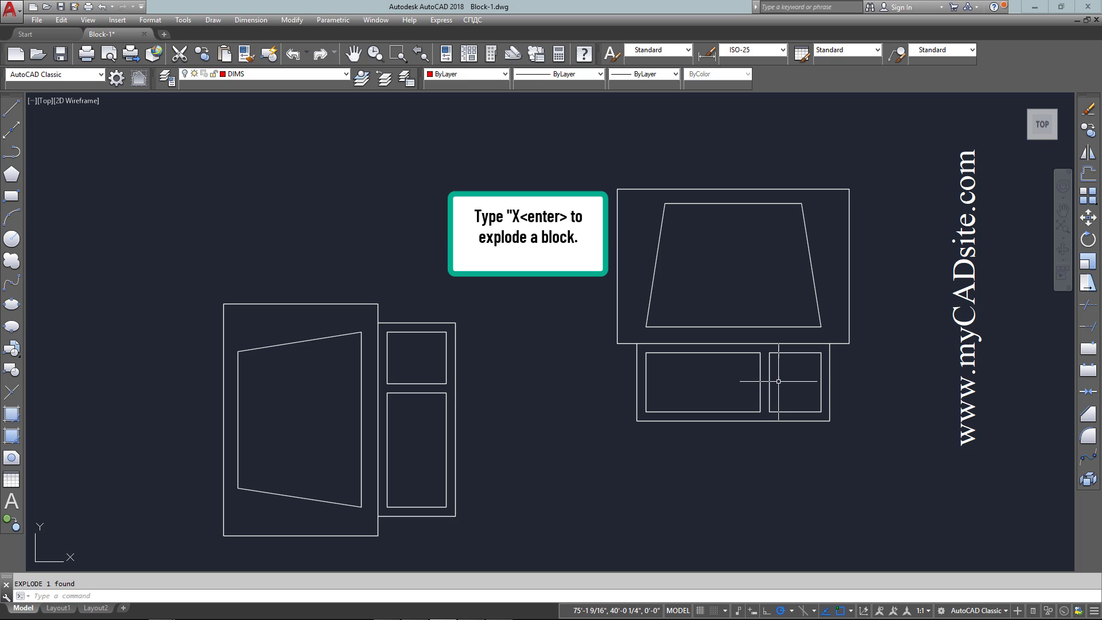
left_click(740, 409)
left_click(869, 452)
left_click(554, 169)
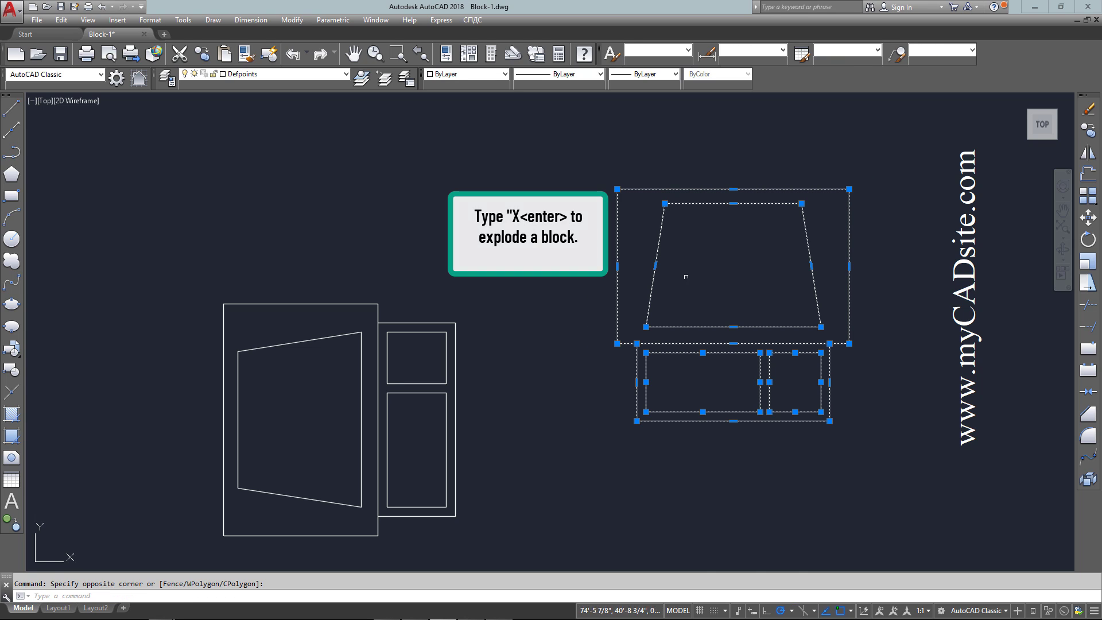
left_click(515, 300)
left_click(136, 457)
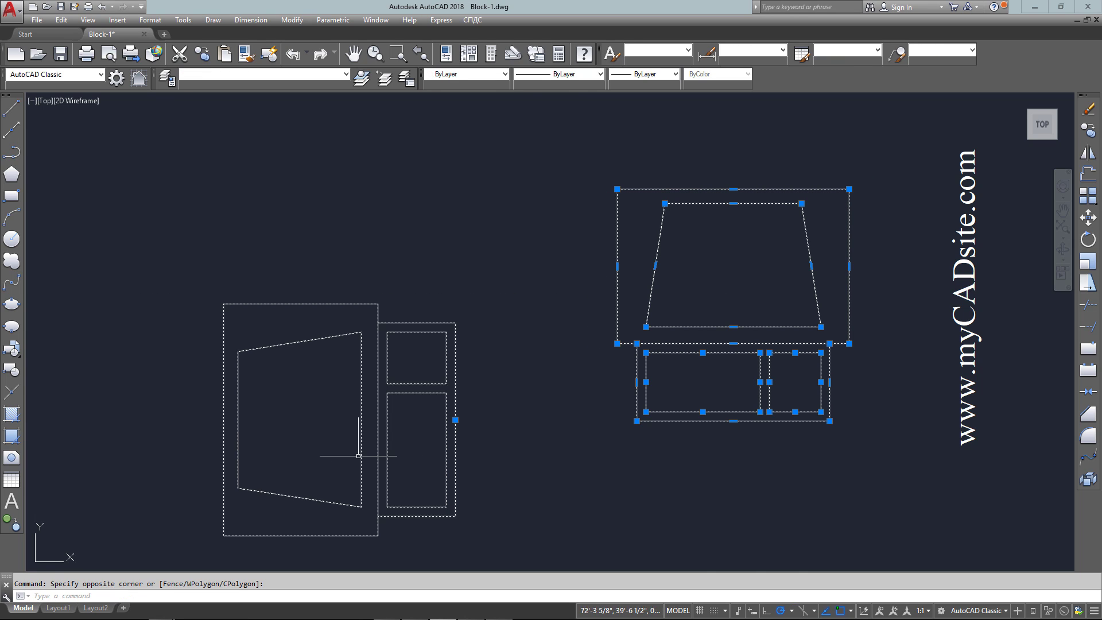
key("Escape")
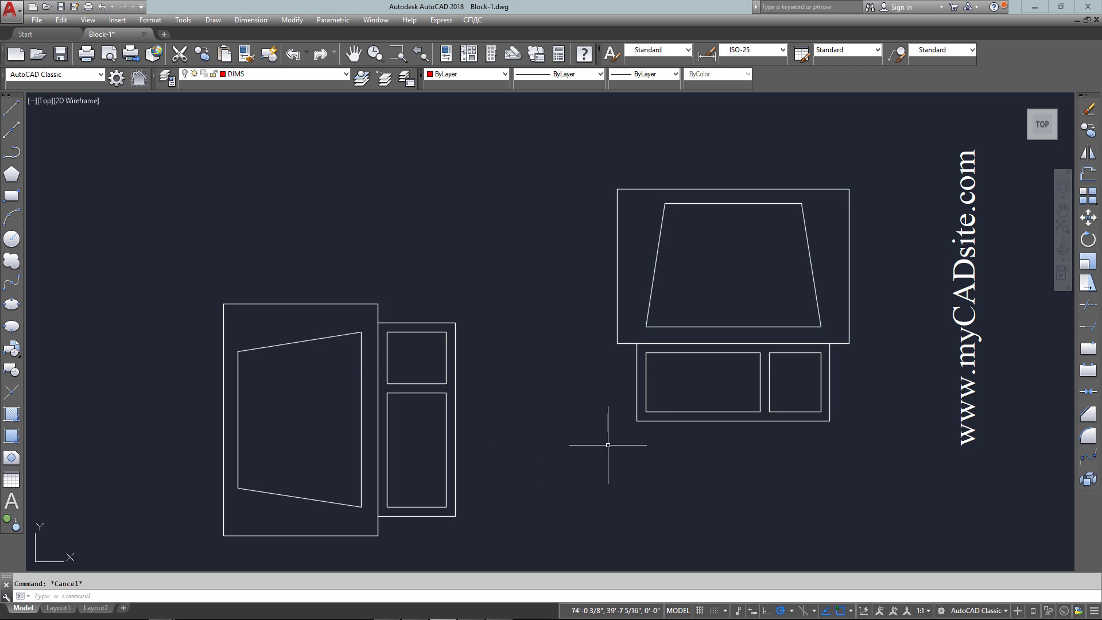
Stretch the screen trapezoid's top edge down into a thin strip
left_click(739, 203)
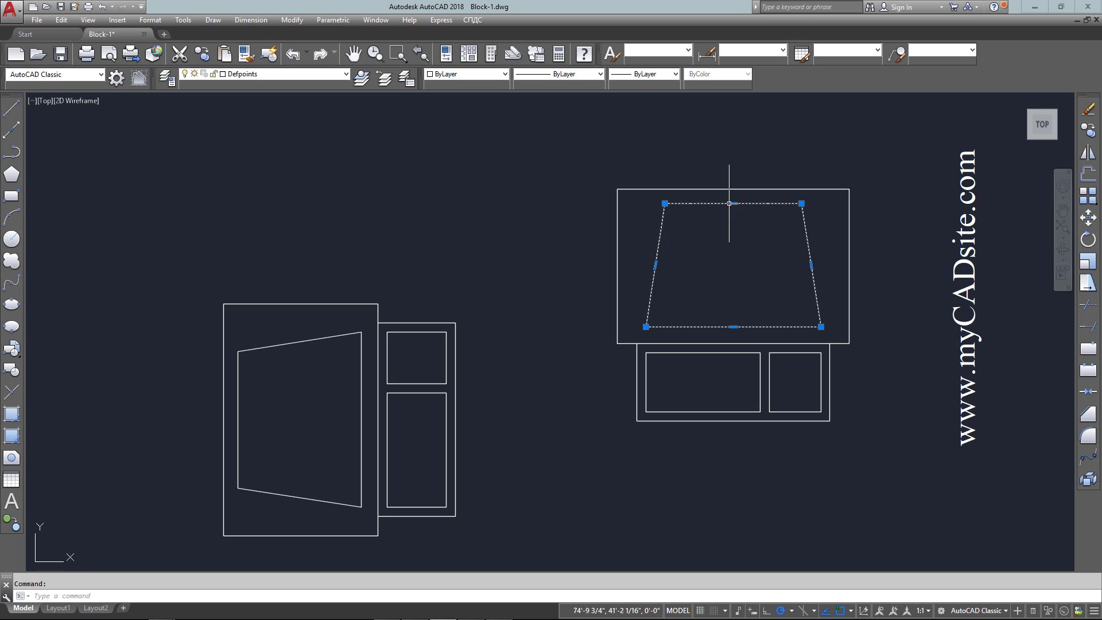
left_click(734, 204)
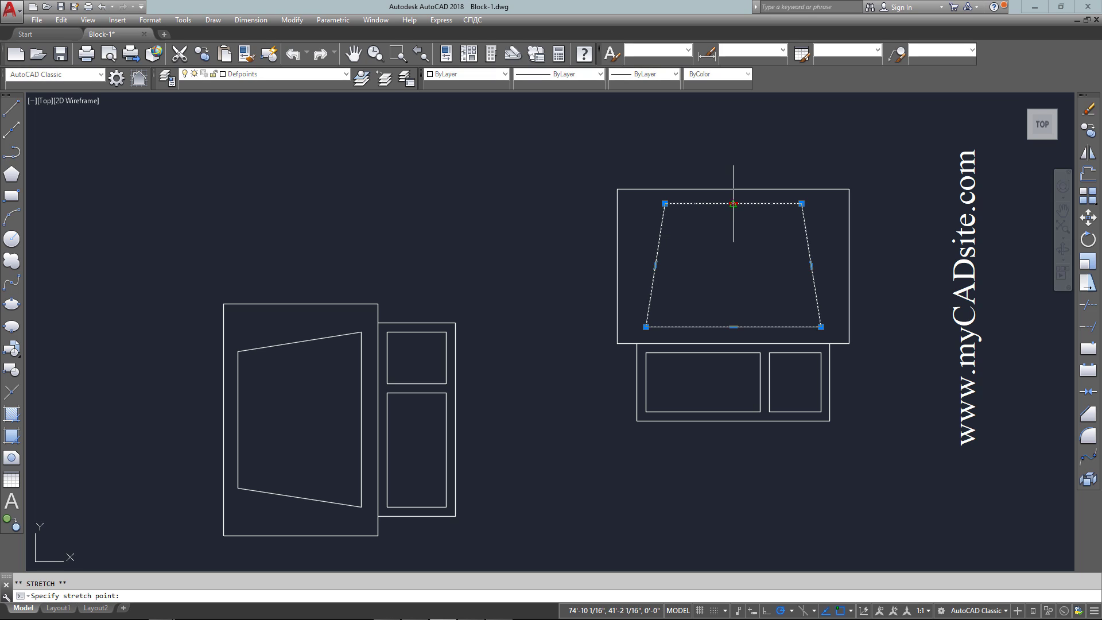
left_click(726, 301)
key("Escape")
key("Escape")
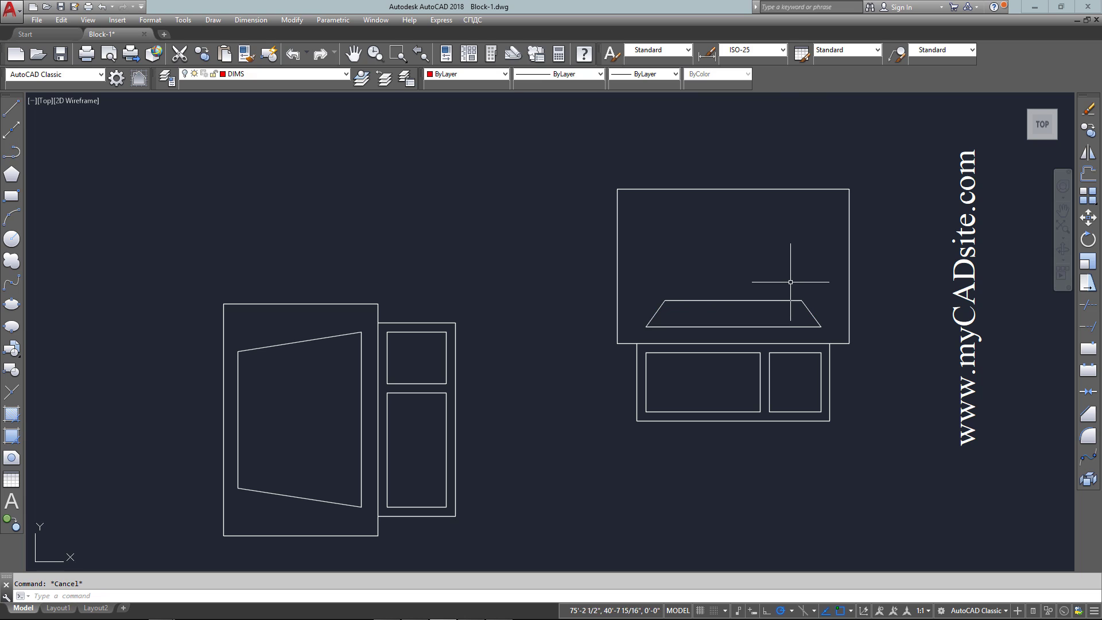
type("B")
key("Return")
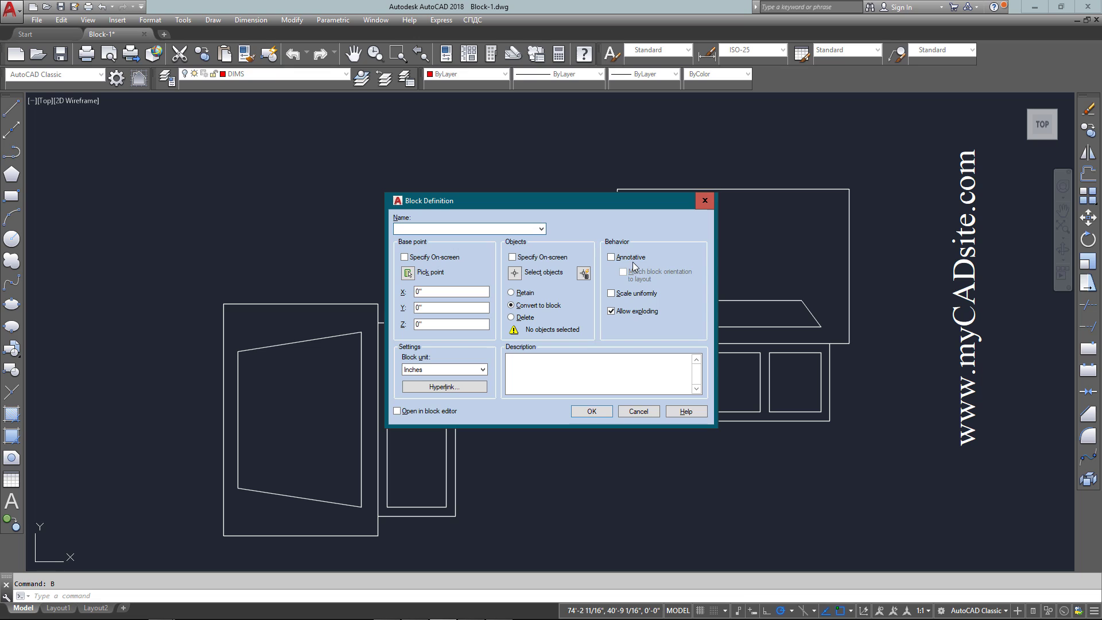
Choose the existing COMPUTER name and set the base point at the base's bottom midpoint
left_click(540, 228)
left_click(506, 248)
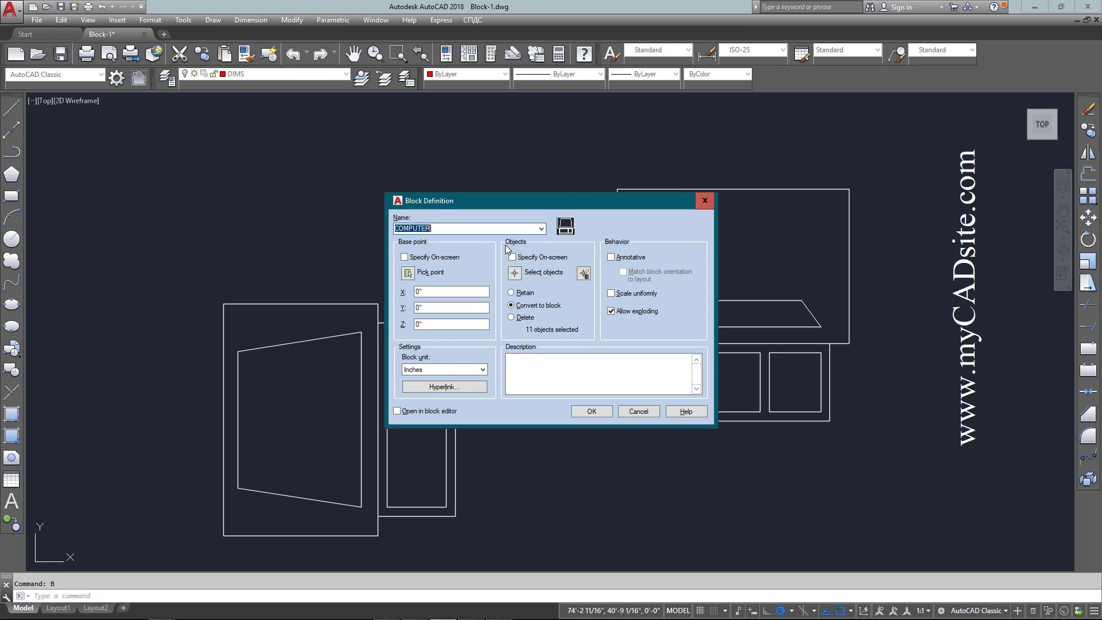
left_click(408, 273)
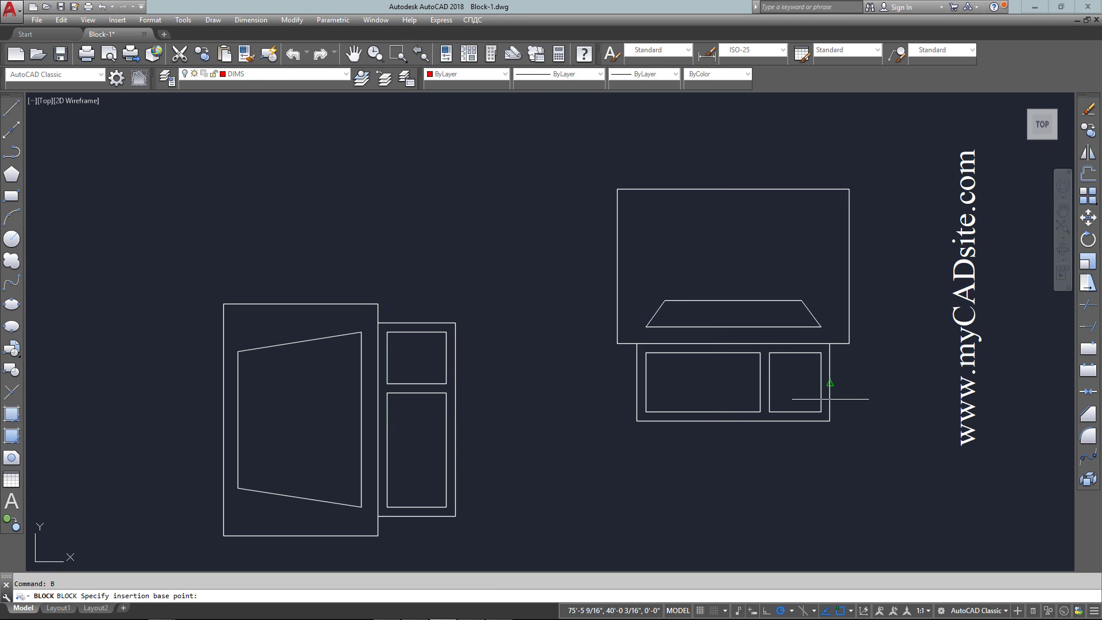
left_click(733, 421)
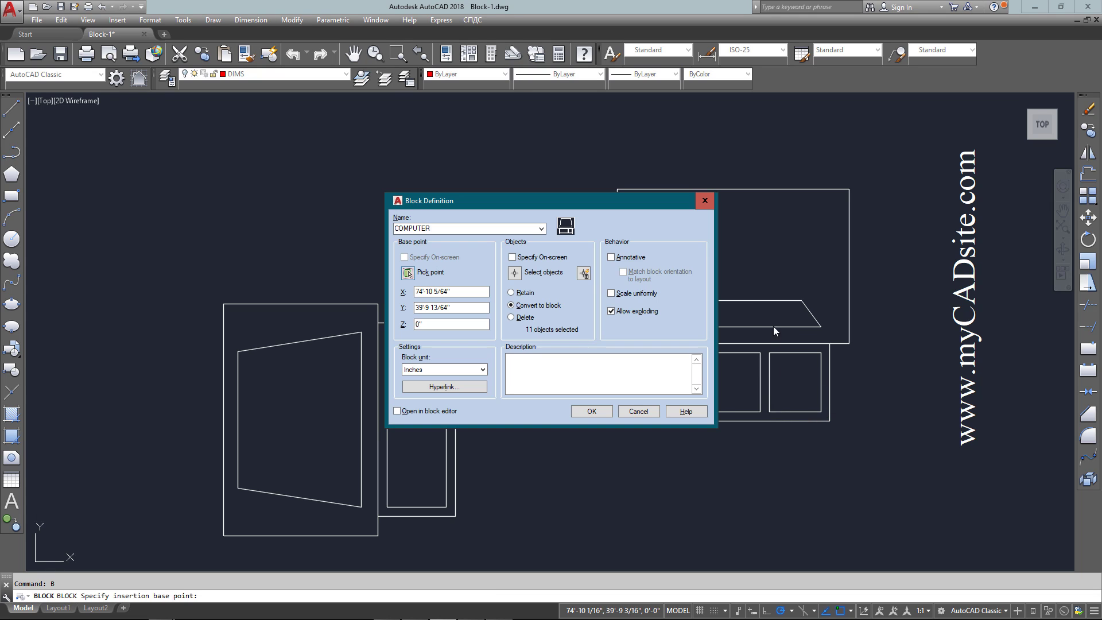
Window-select the edited right computer and confirm redefining the COMPUTER block
left_click(515, 276)
left_click(571, 158)
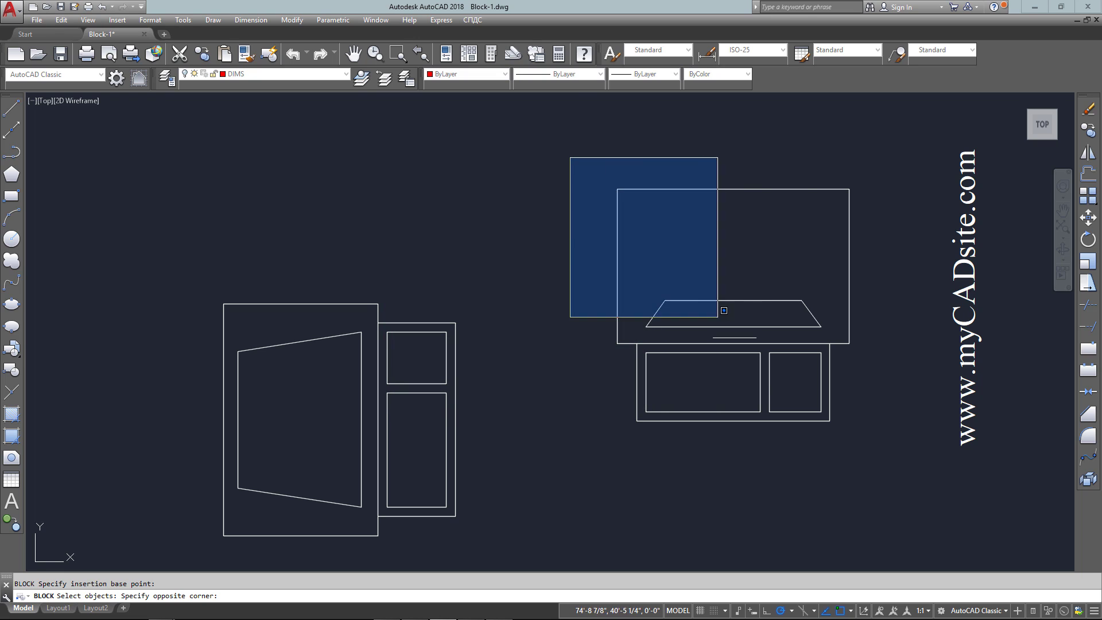
left_click(890, 455)
key("Return")
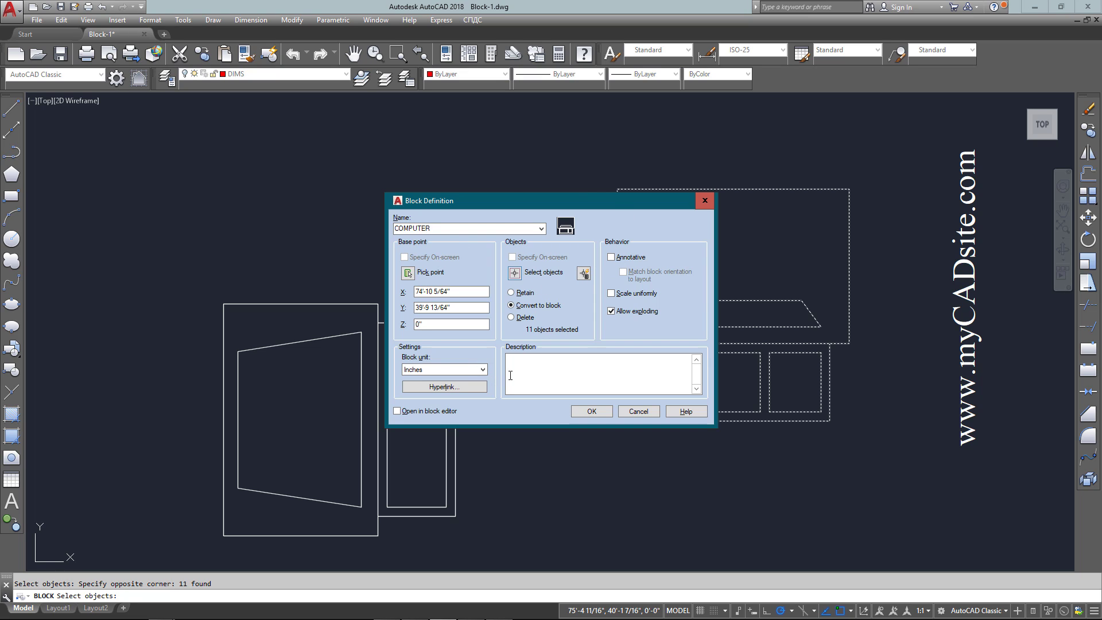
left_click(593, 412)
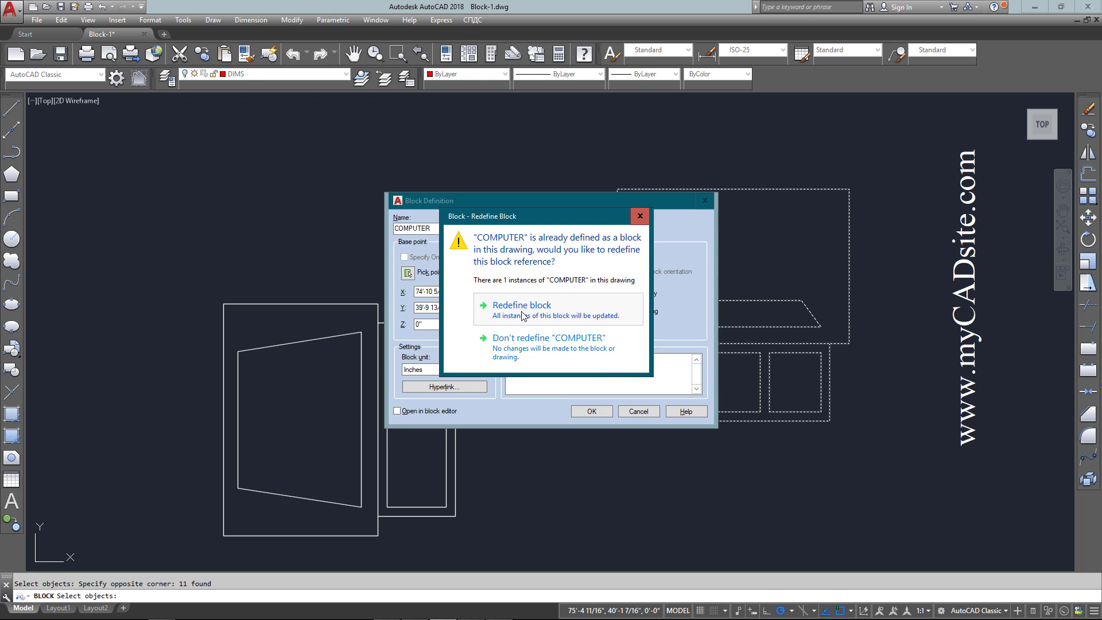
left_click(523, 315)
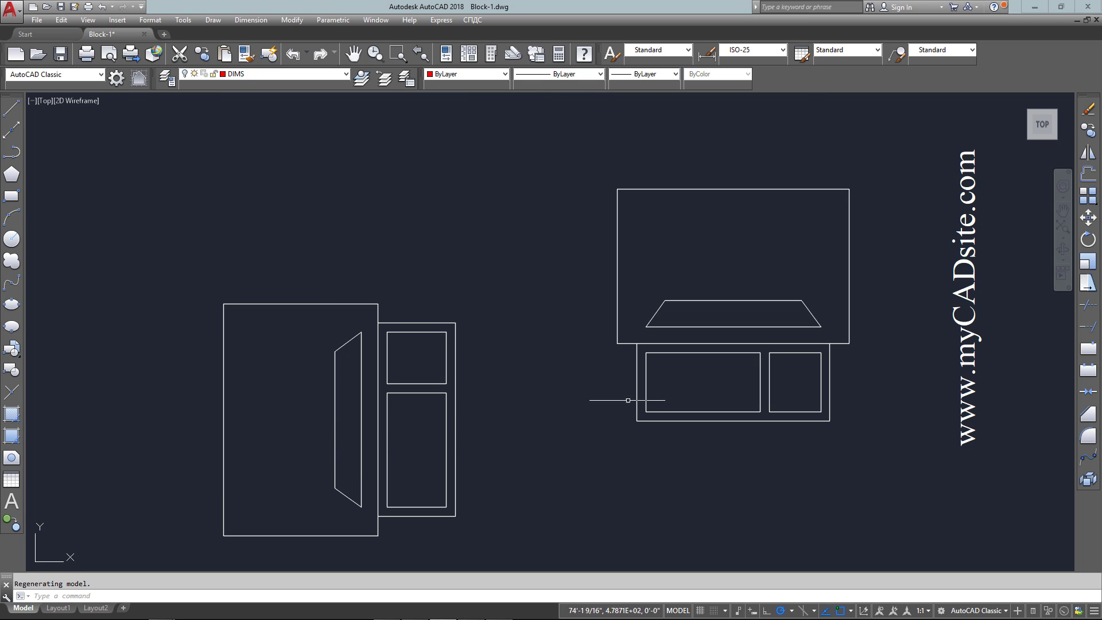
Rotate the sideways left COMPUTER block 90° about its grip so it stands upright
left_click(370, 442)
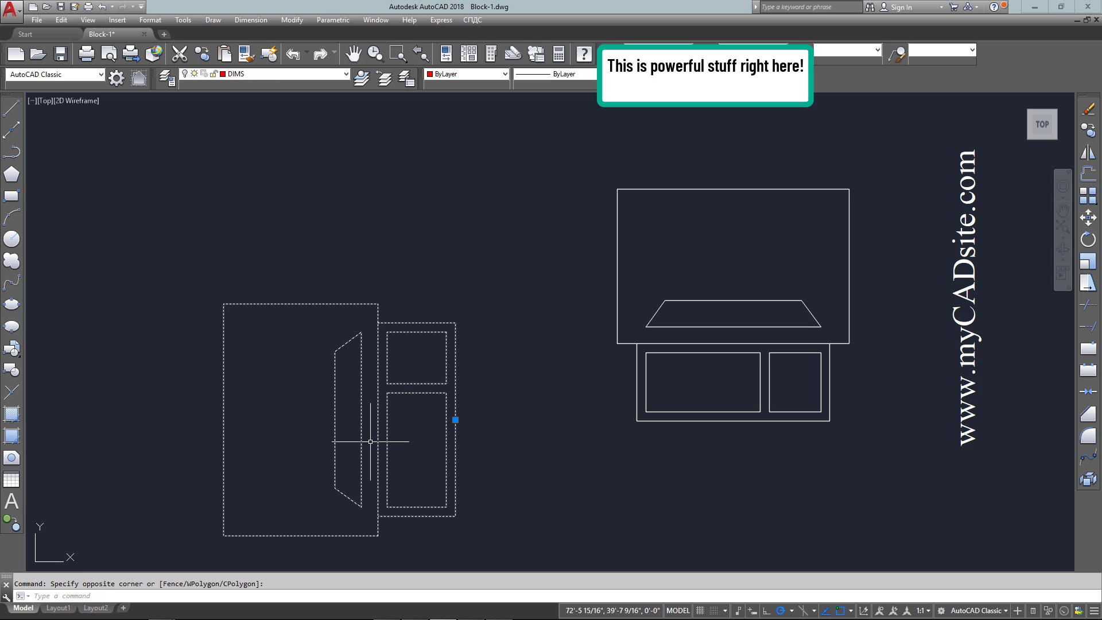
type("RO")
key("Return")
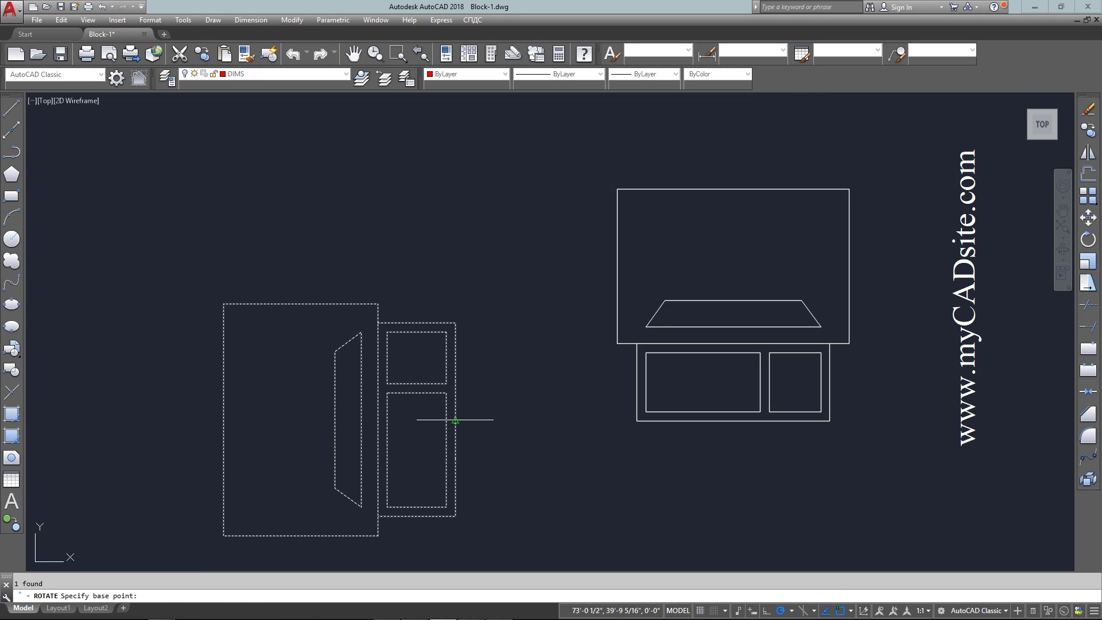
left_click(455, 420)
left_click(458, 499)
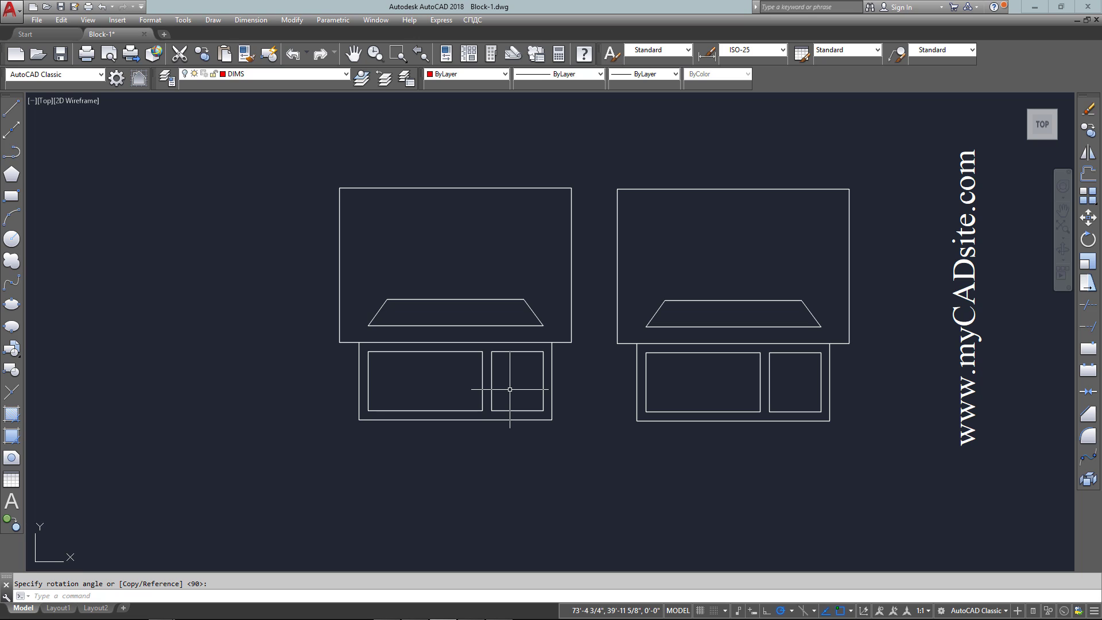
Explode the left computer block into its separate parts
key("Escape")
left_click(472, 401)
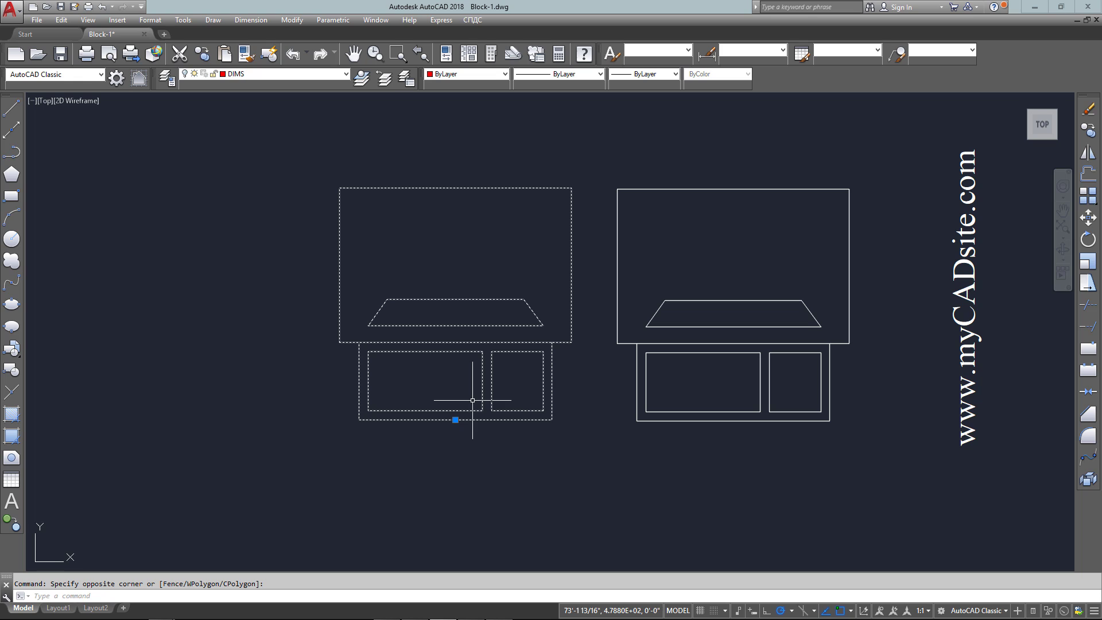
key("Escape")
Stretch the left monitor's top edge downward to shorten it, then open Block Definition with B
left_click(574, 158)
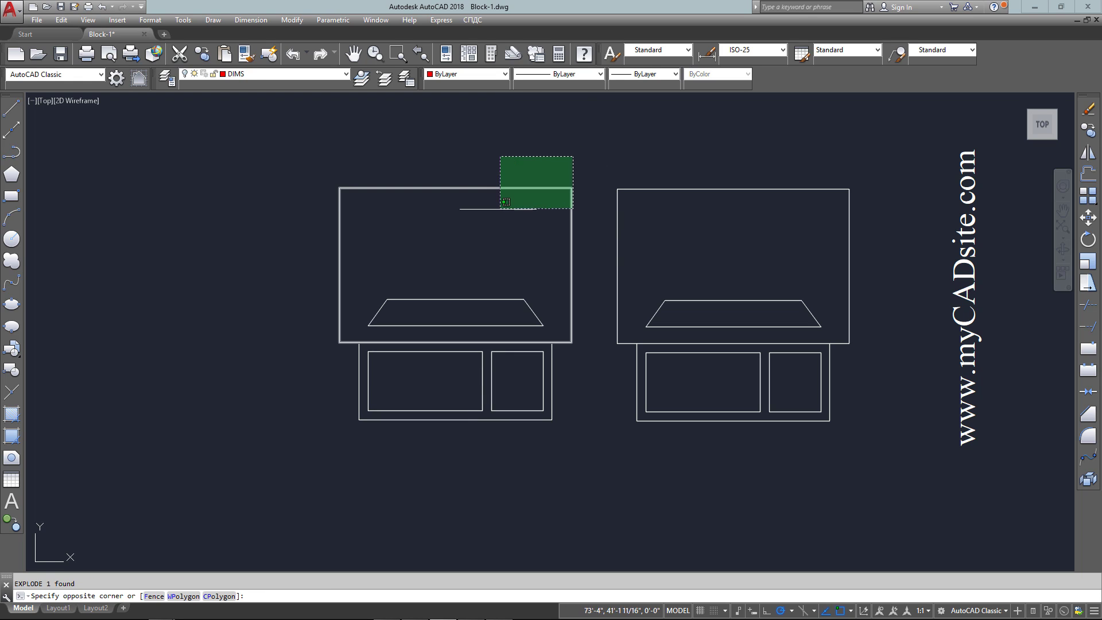
left_click(496, 211)
left_click(455, 188)
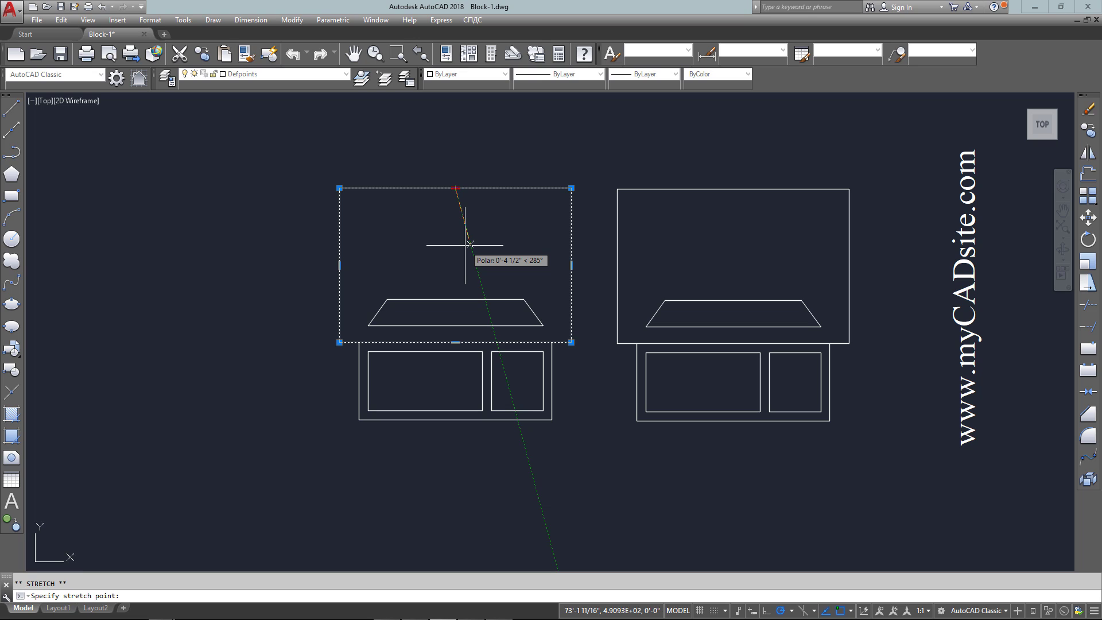
left_click(455, 260)
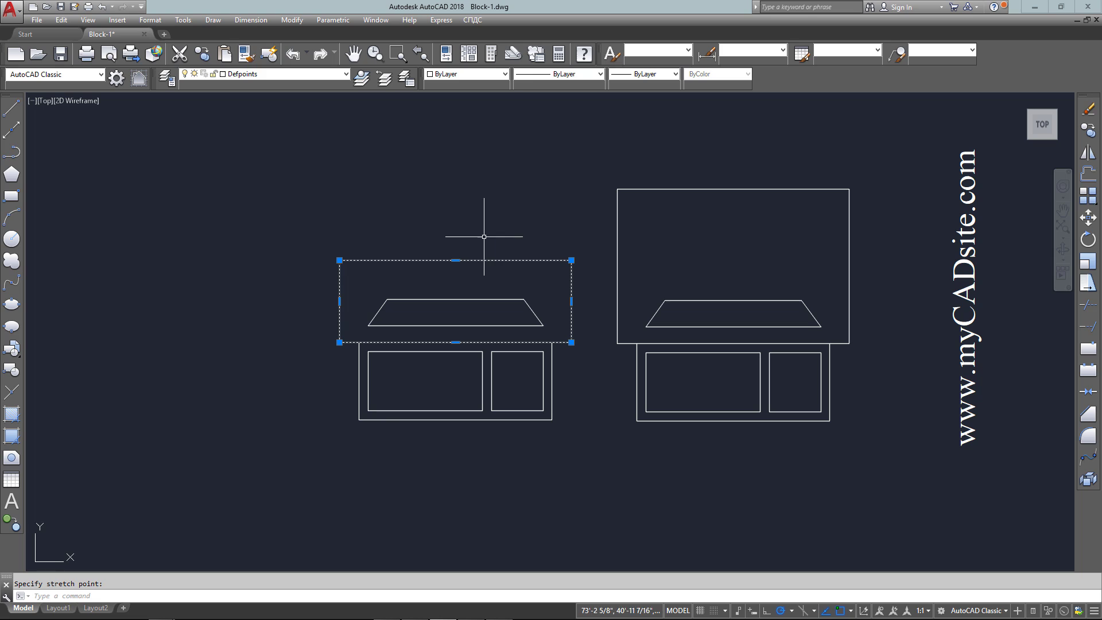
key("Escape")
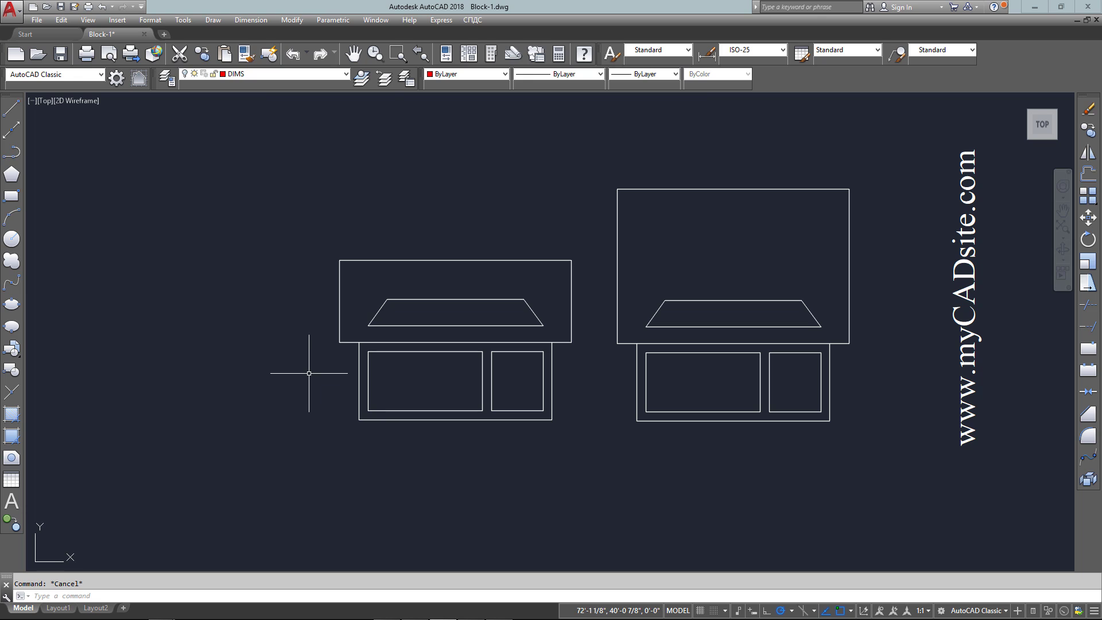
type("b")
key("Return")
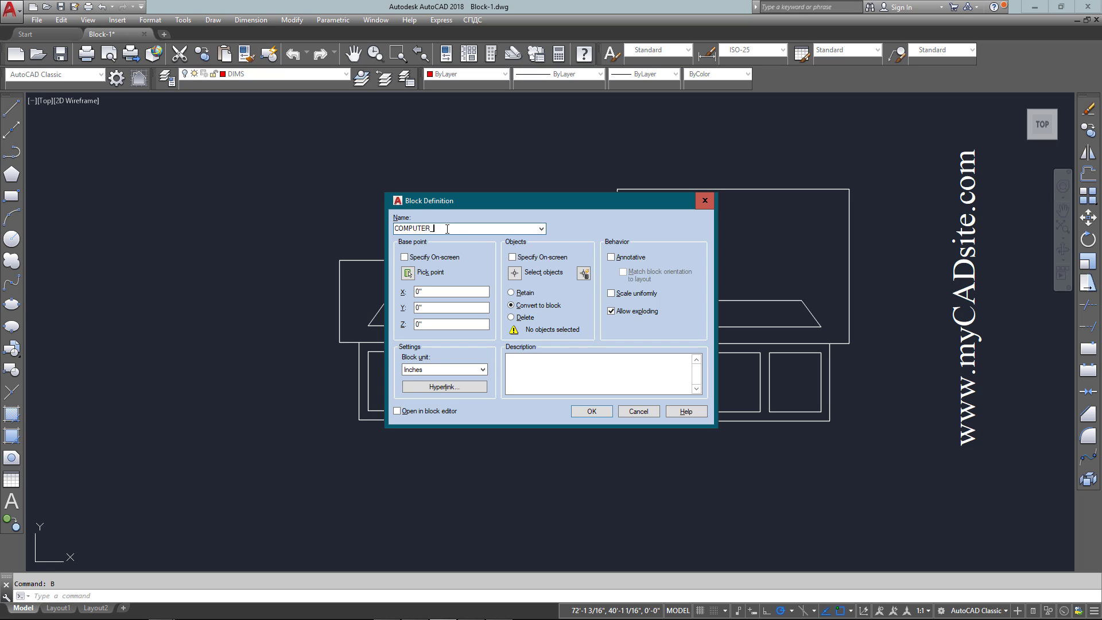
Define block COMPUTER_SMALL from the 11 shortened-computer objects, based at its bottom midpoint
type("COMPUTER_SMALL")
left_click(408, 273)
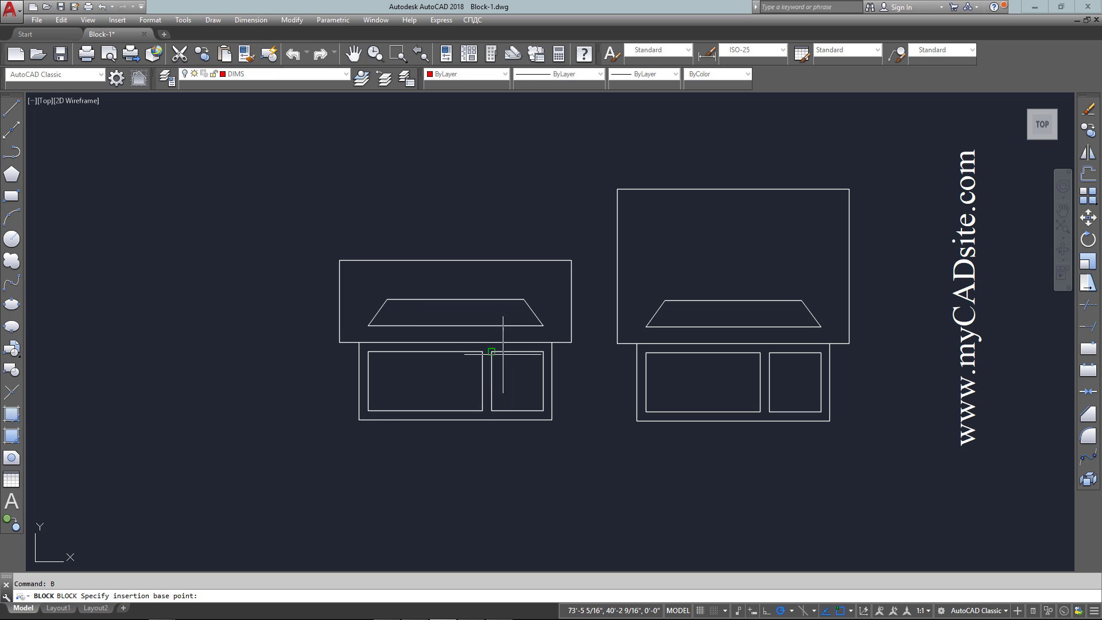
left_click(452, 421)
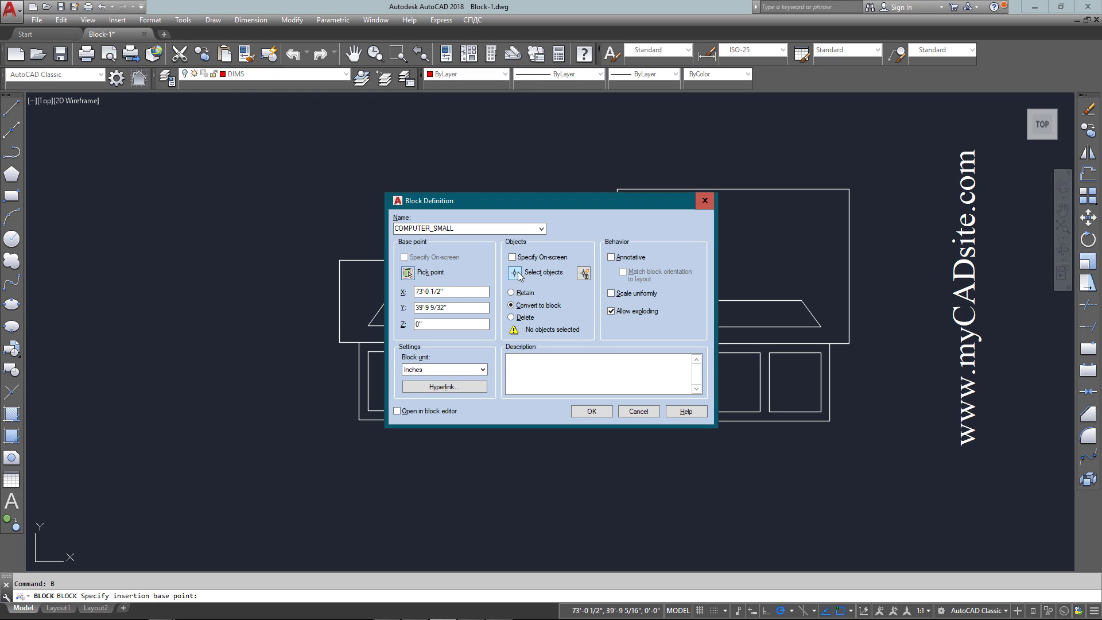
left_click(514, 273)
left_click(290, 223)
left_click(593, 453)
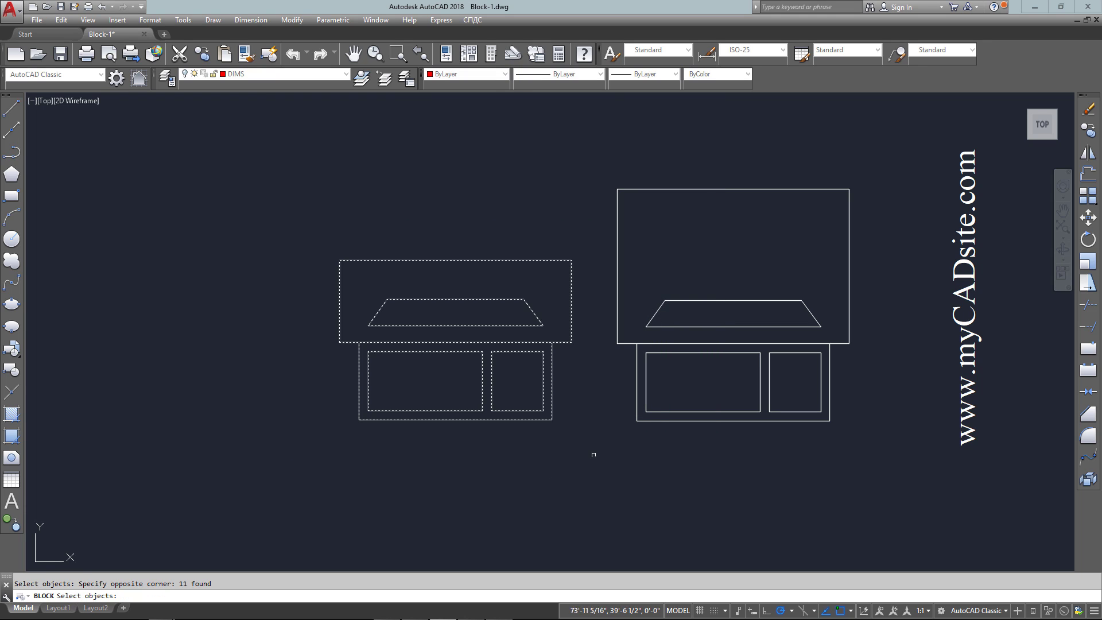
key("Return")
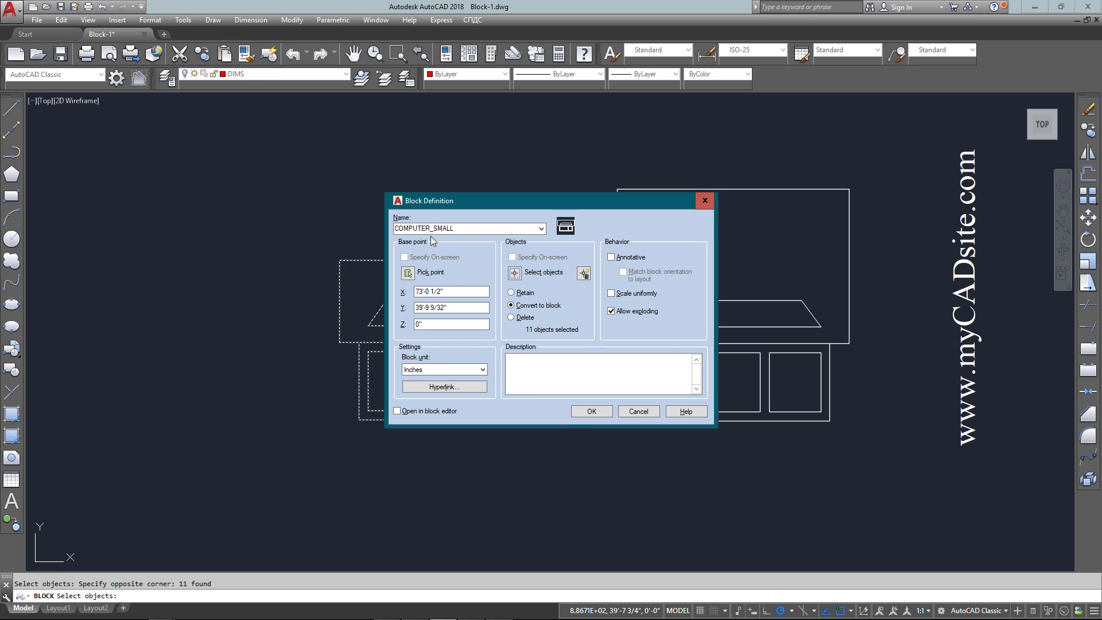
left_click(598, 410)
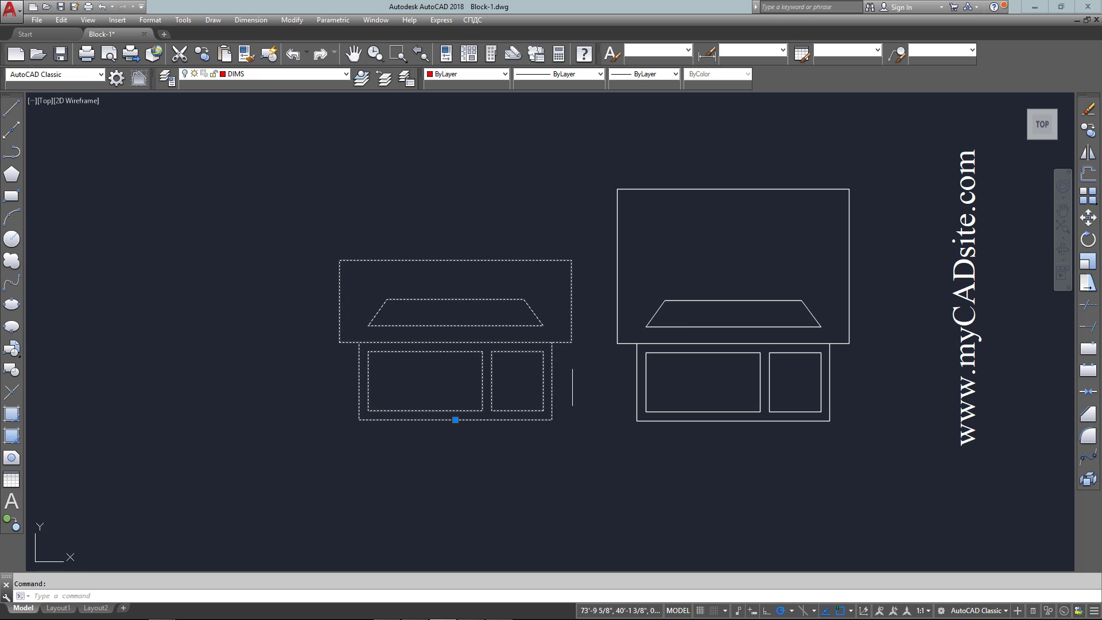
left_click(792, 299)
left_click(494, 417)
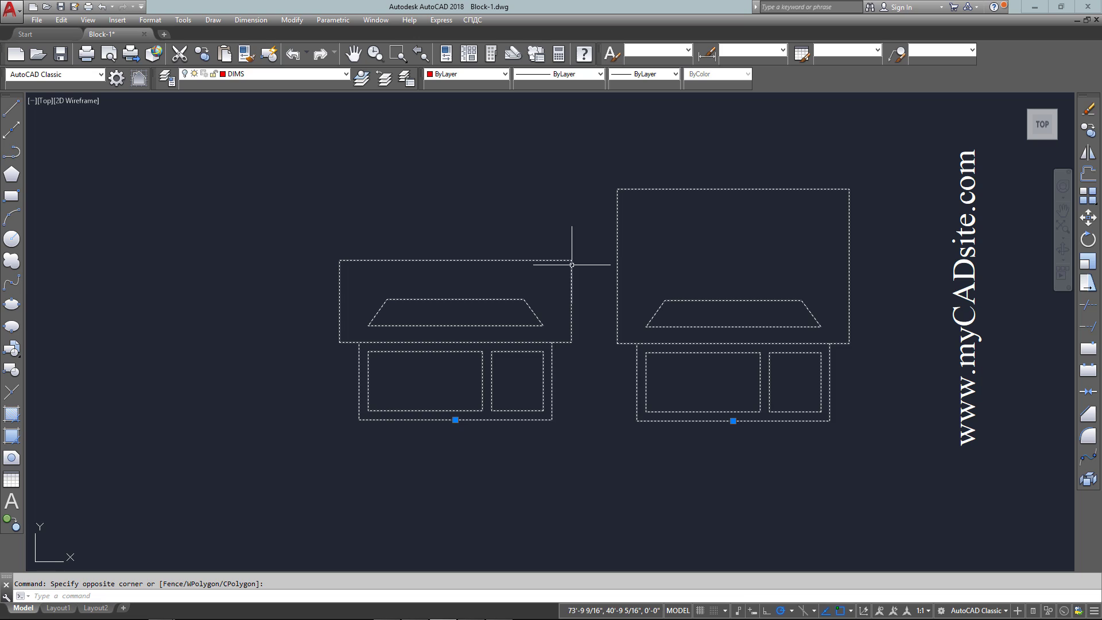
key("Escape")
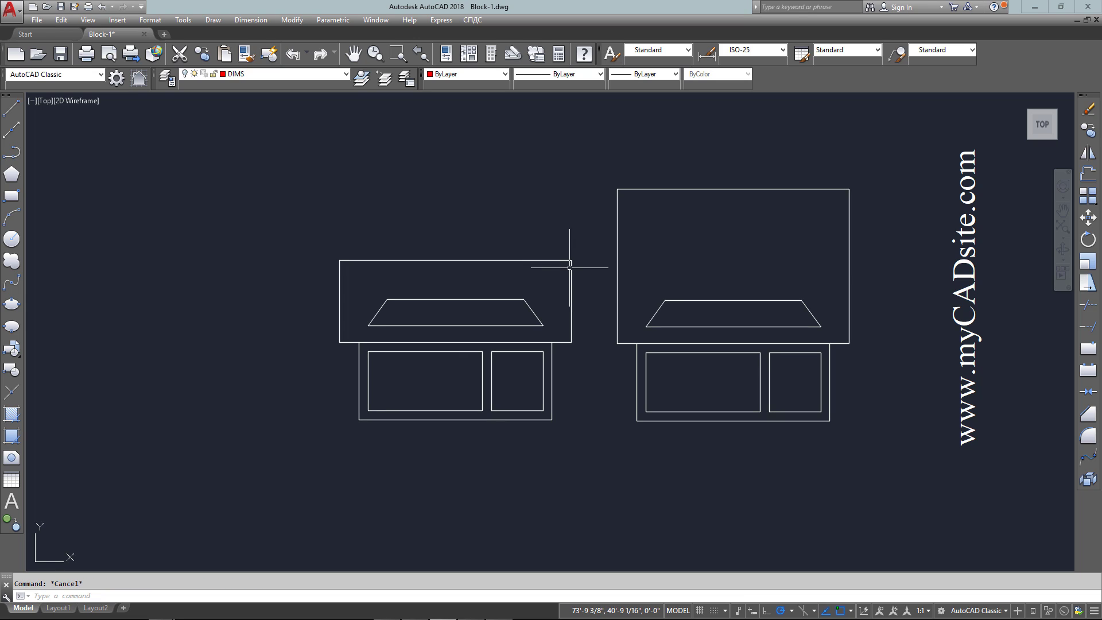